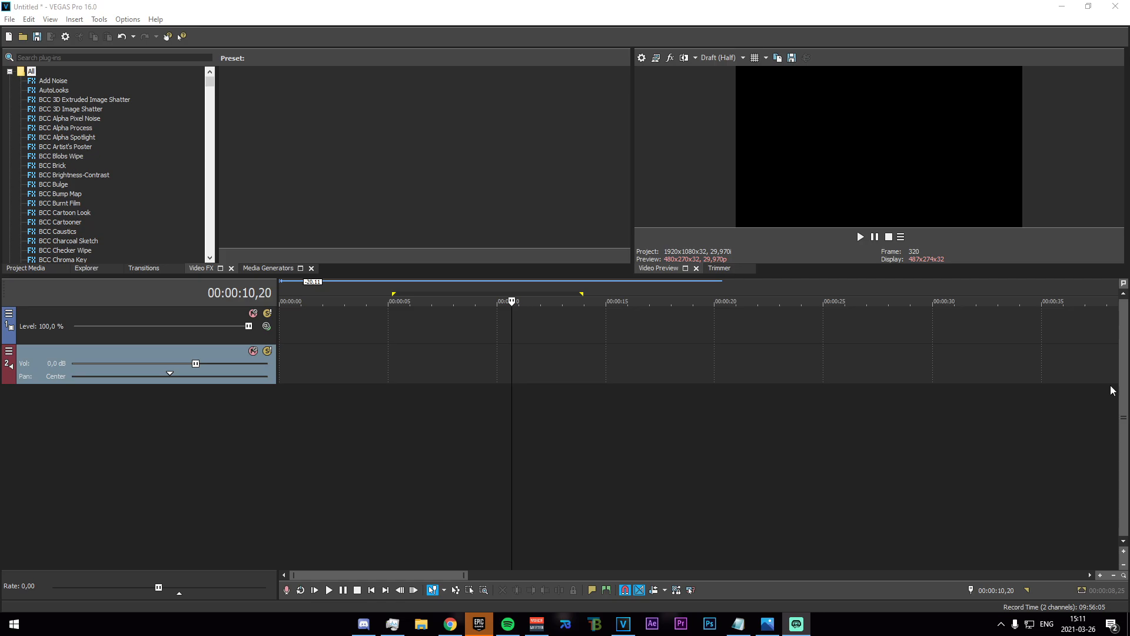
Step: Open the project properties and set the field order to None (progressive scan)
click(10, 22)
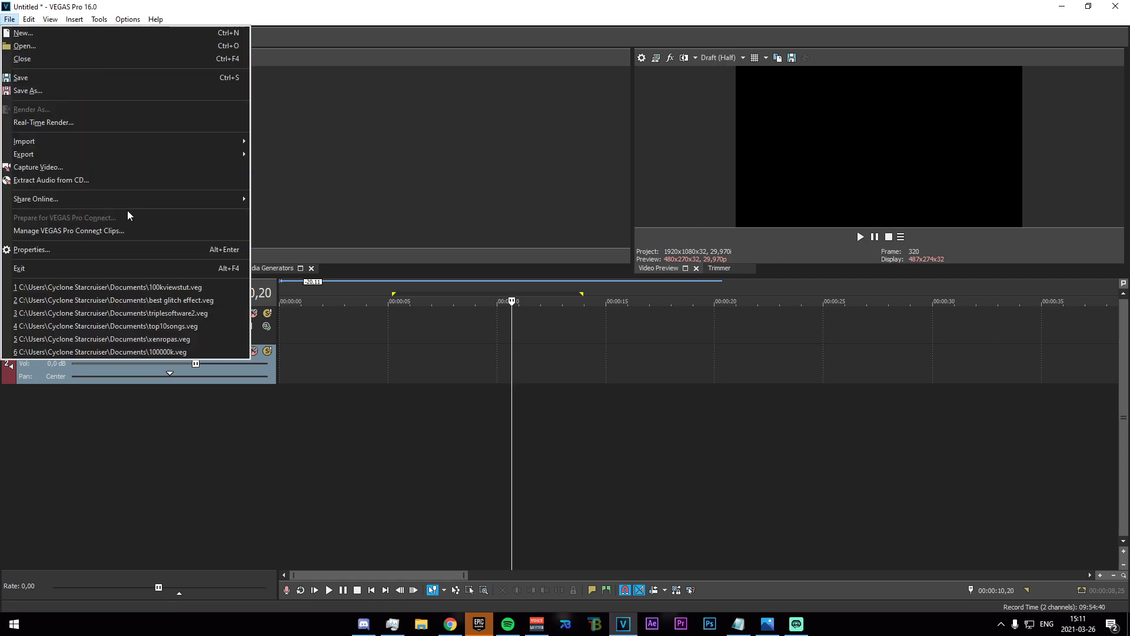
click(129, 248)
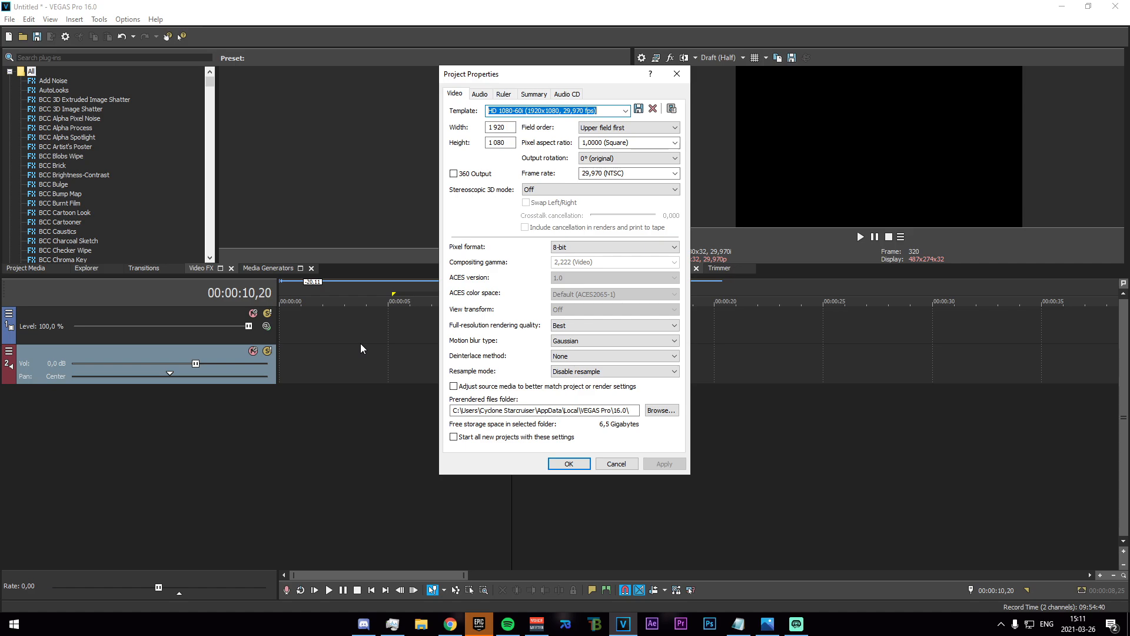
click(513, 128)
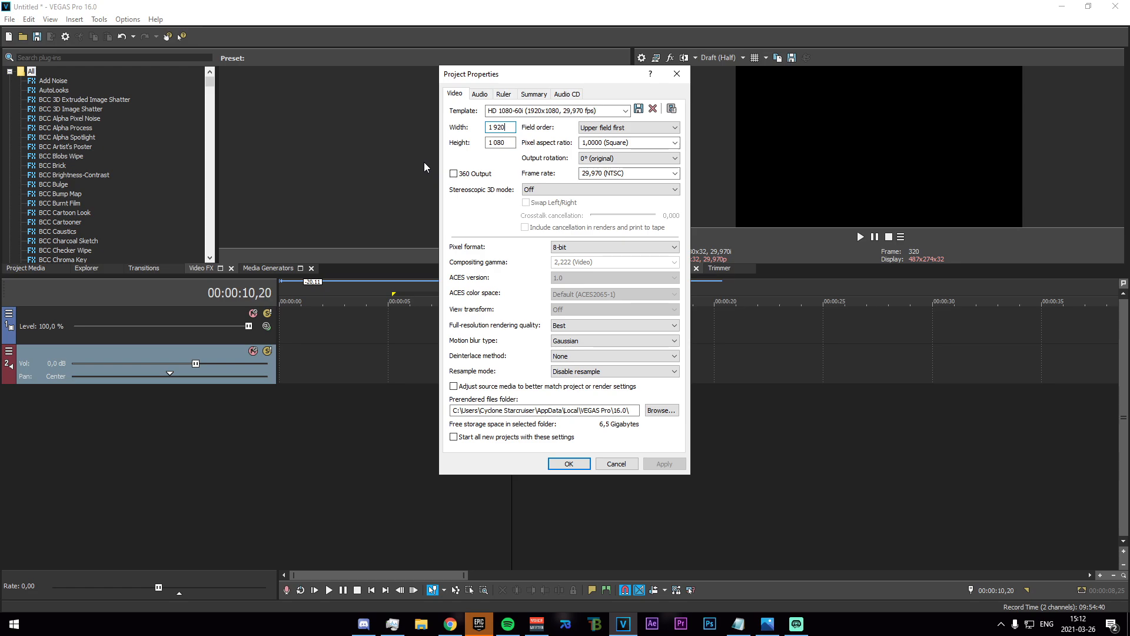
click(618, 128)
click(617, 137)
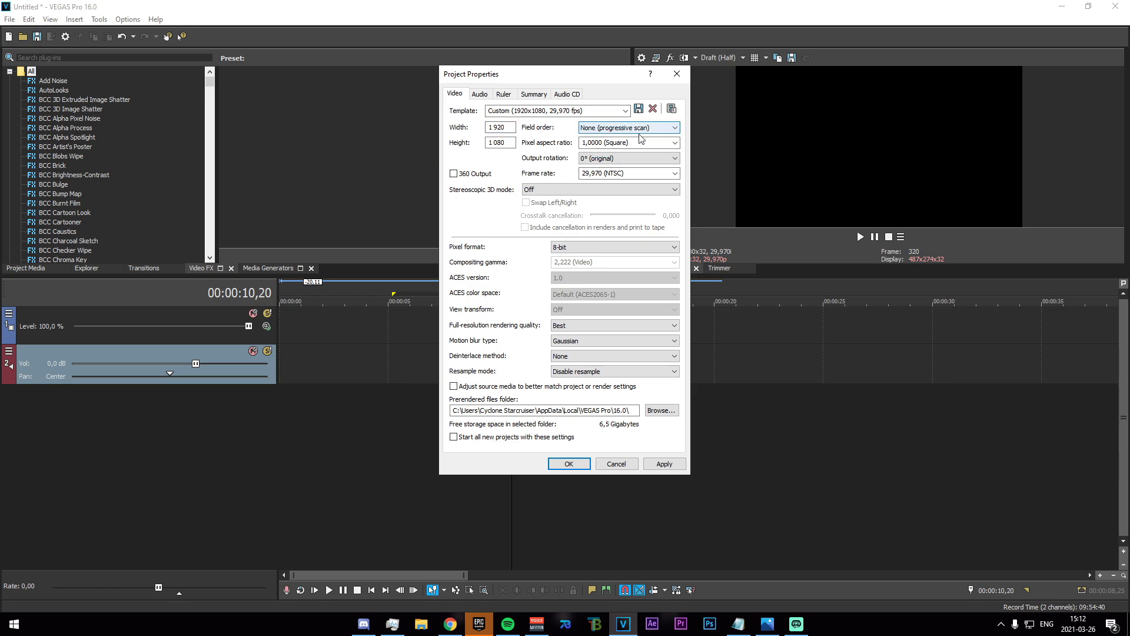
Step: Choose a pixel aspect ratio of 1,0000 (Square) and an output rotation of 0° (original) for the project
click(663, 143)
click(599, 151)
click(603, 158)
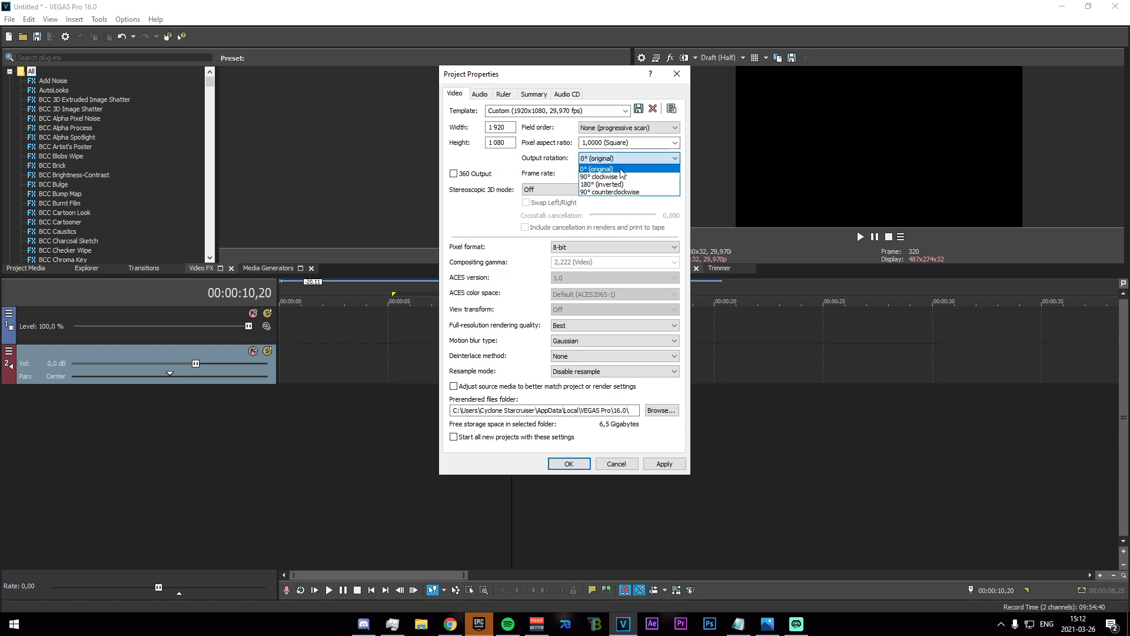
click(621, 170)
Step: Set the project frame rate to 59,940 (Double NTSC)
key(Tab)
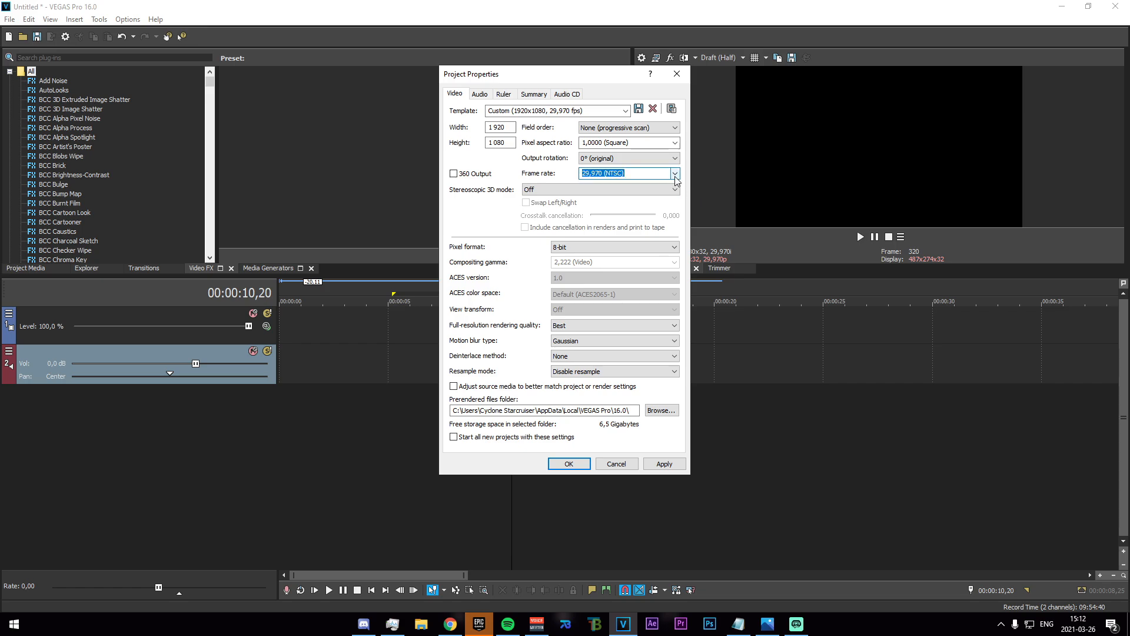
click(675, 174)
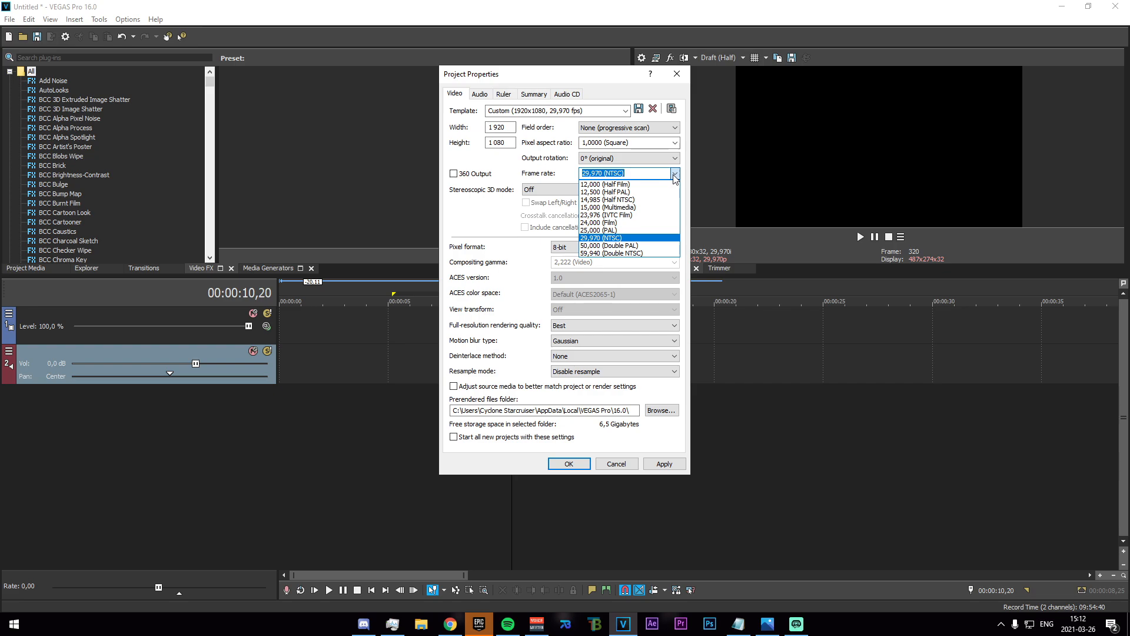
click(677, 253)
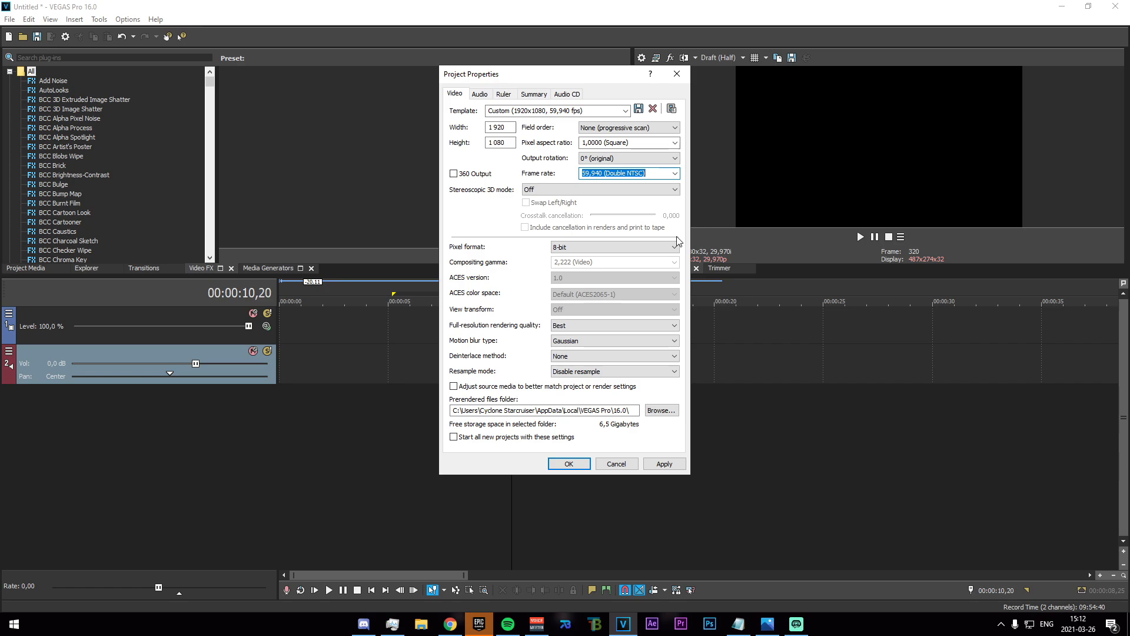
click(594, 235)
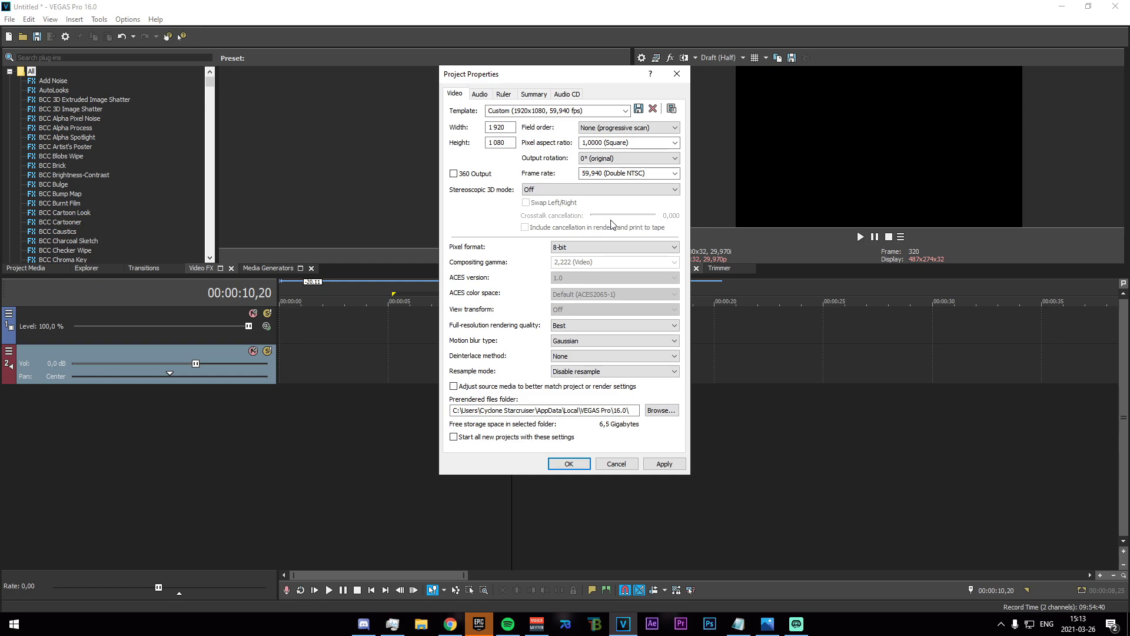
Step: Choose Off for the stereoscopic 3D mode and 8-bit for the pixel format
click(539, 192)
click(539, 199)
click(605, 248)
click(598, 268)
Step: Choose Best as the full-resolution rendering quality and Gaussian as the motion blur type
click(566, 327)
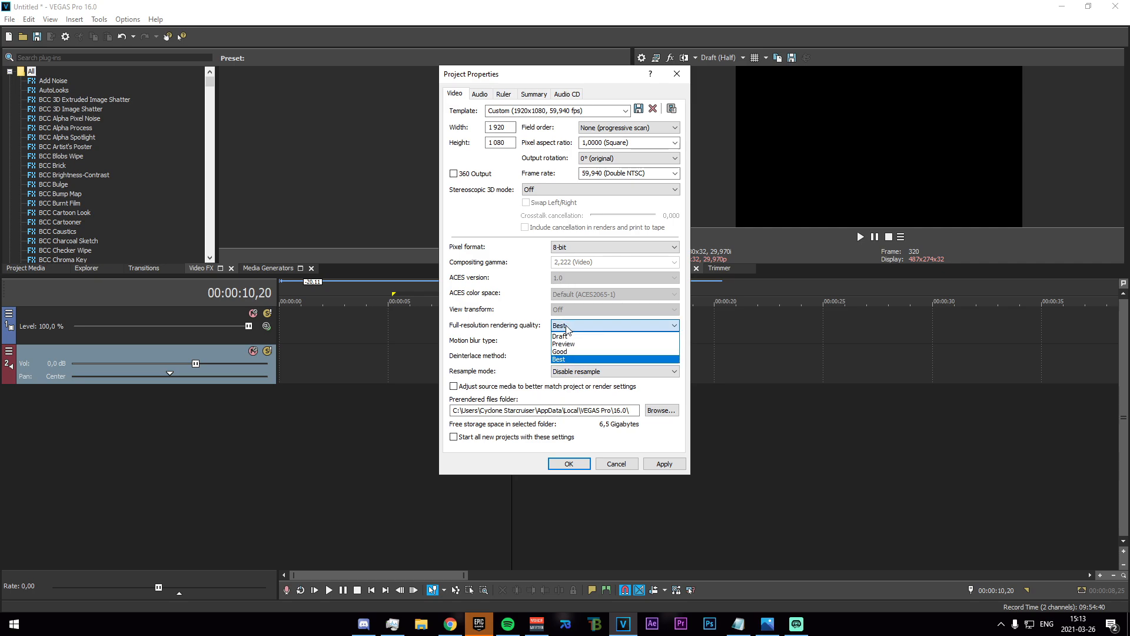
click(567, 329)
click(567, 341)
click(567, 351)
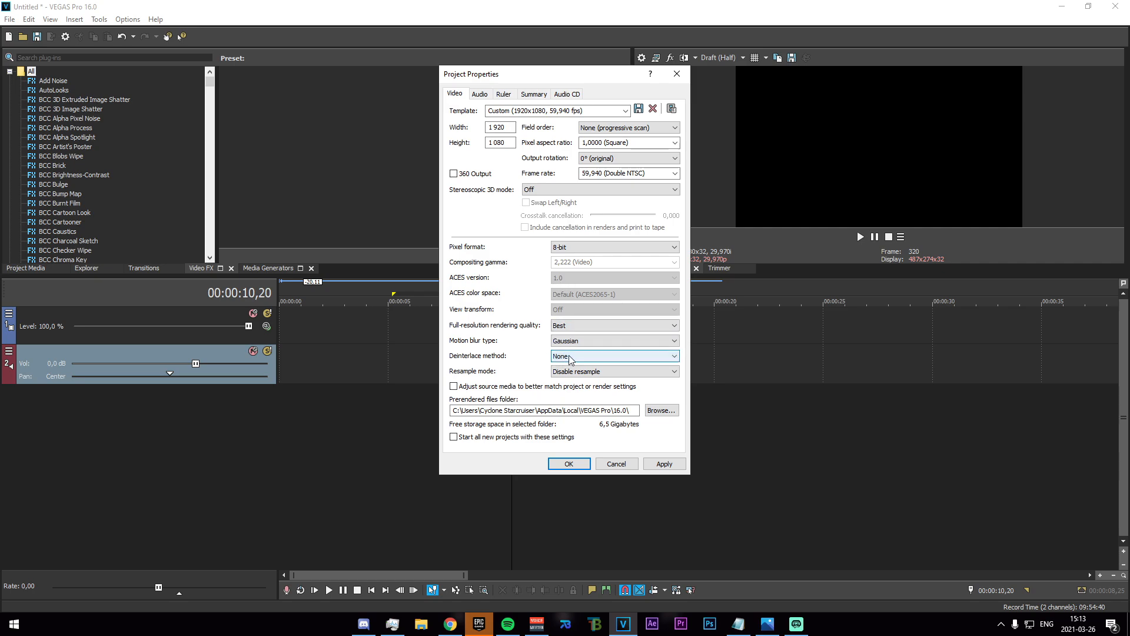
click(570, 344)
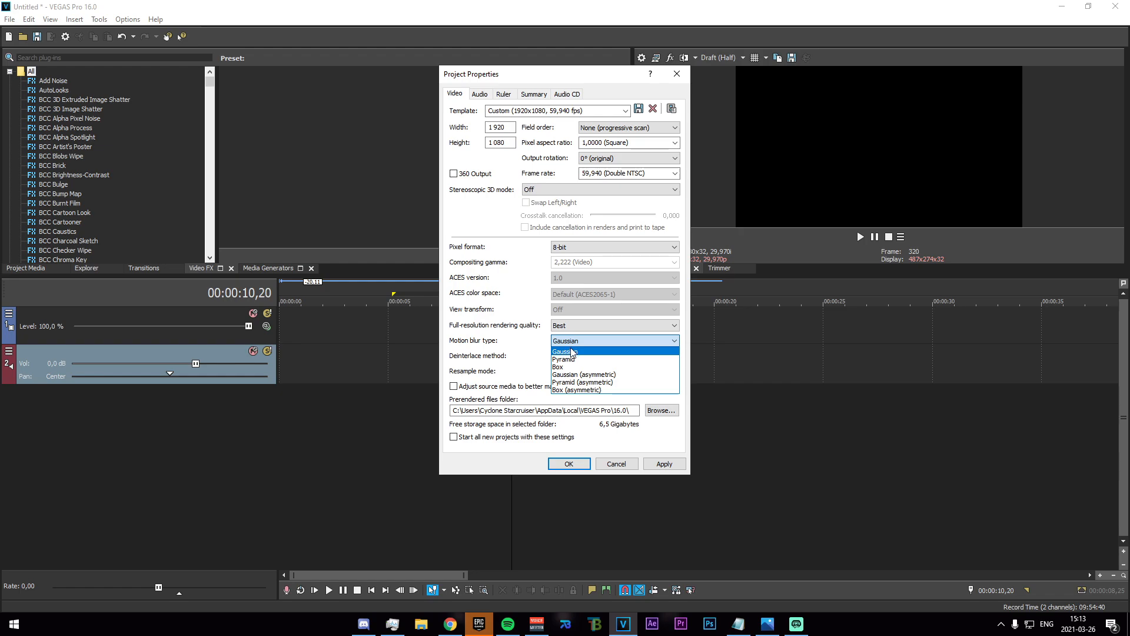
click(571, 352)
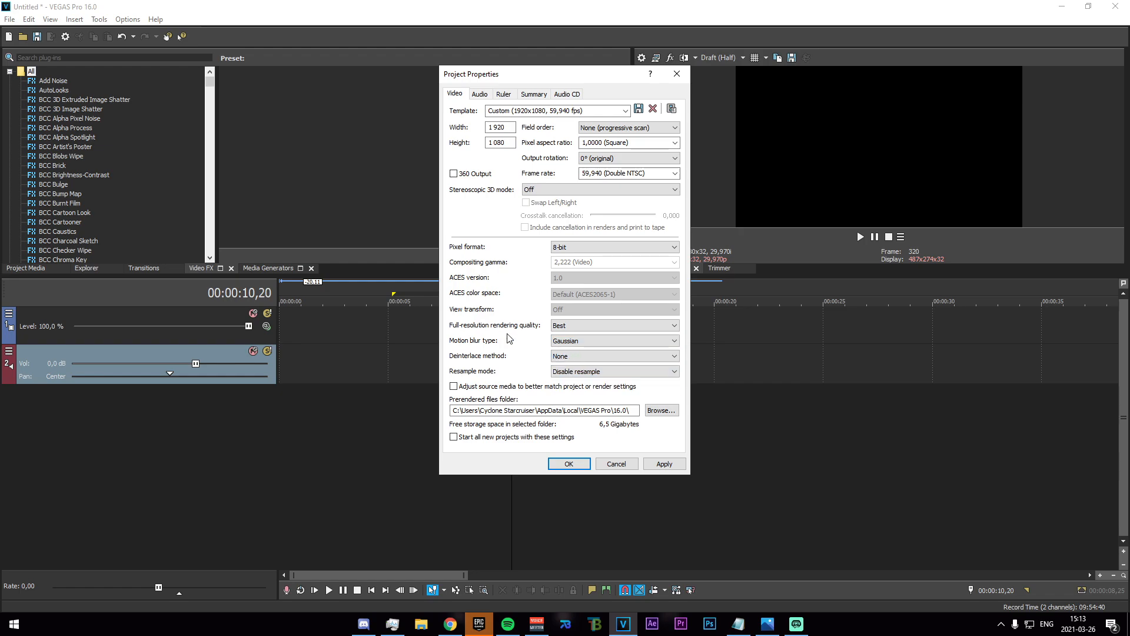
Step: Choose None as the deinterlace method and Disable resample as the resample mode
click(572, 356)
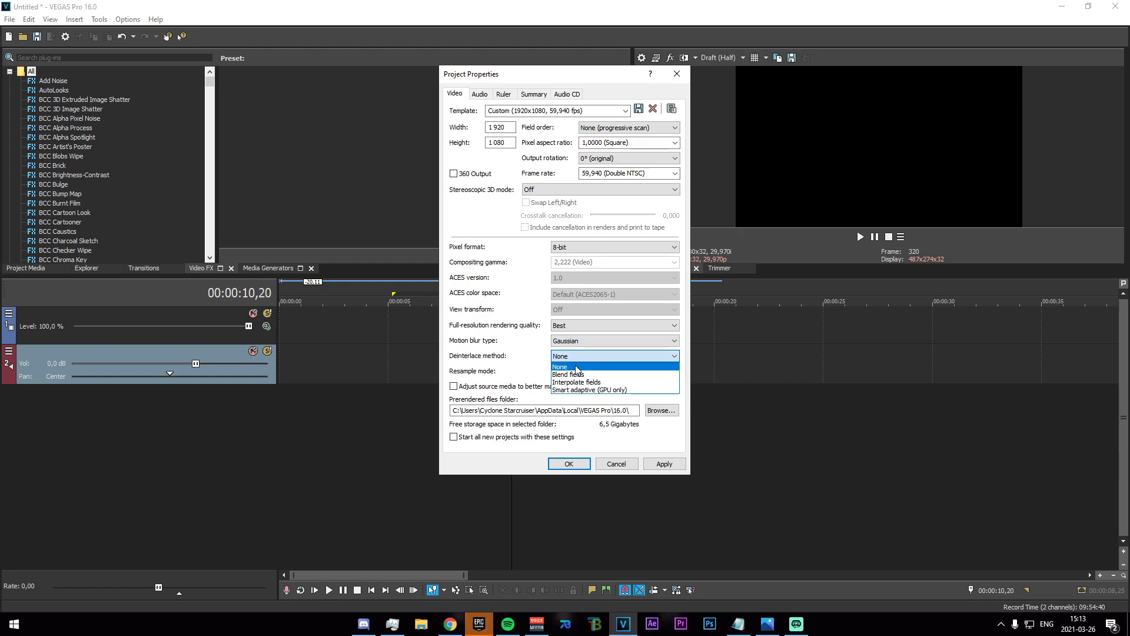
click(576, 367)
click(581, 372)
click(582, 397)
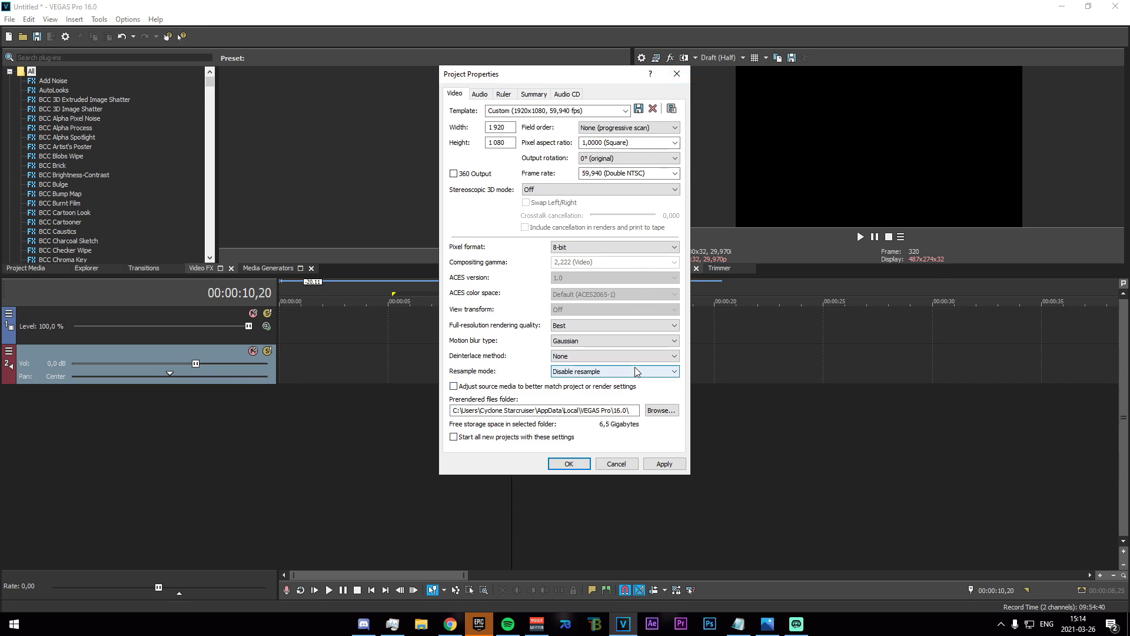
Step: Make all new projects start with these settings and save them as a project template named 0326
click(546, 438)
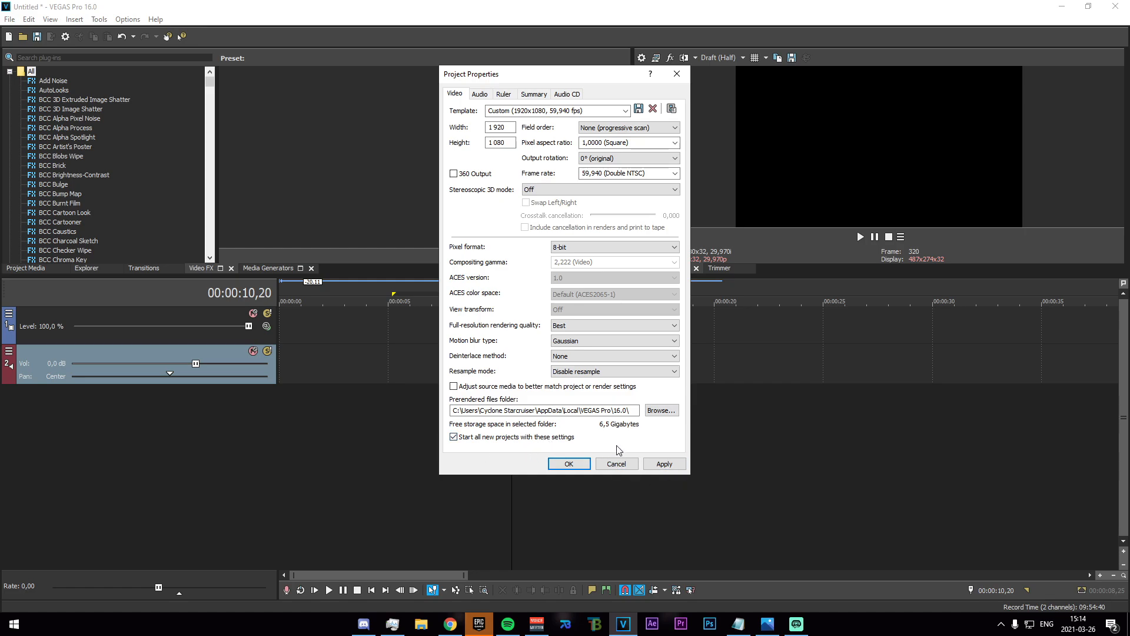
click(660, 466)
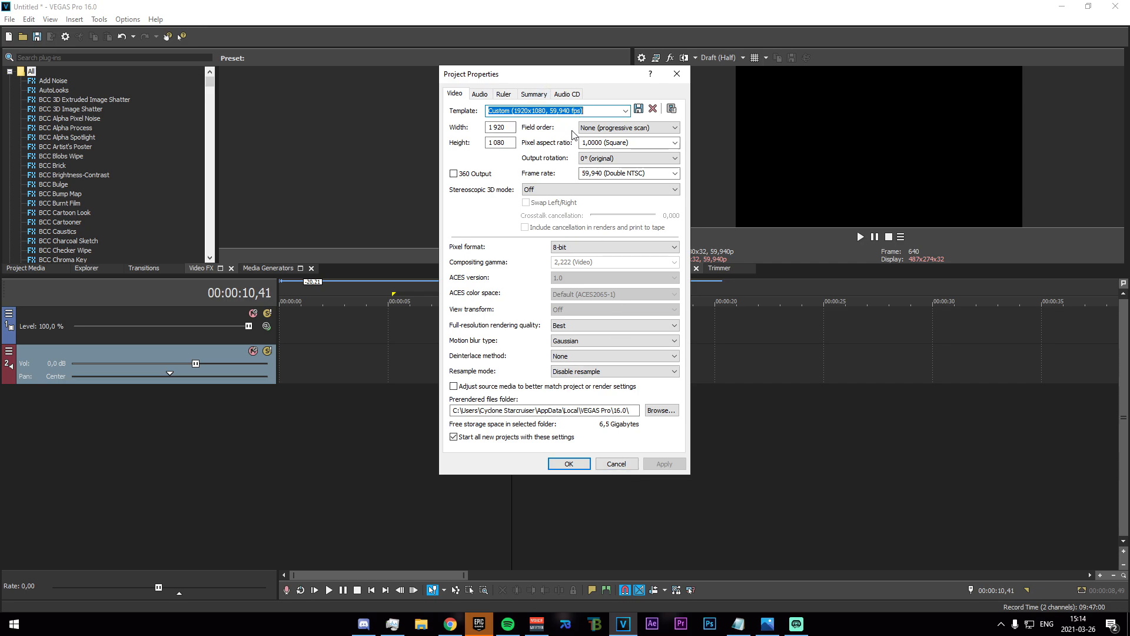
text(0)
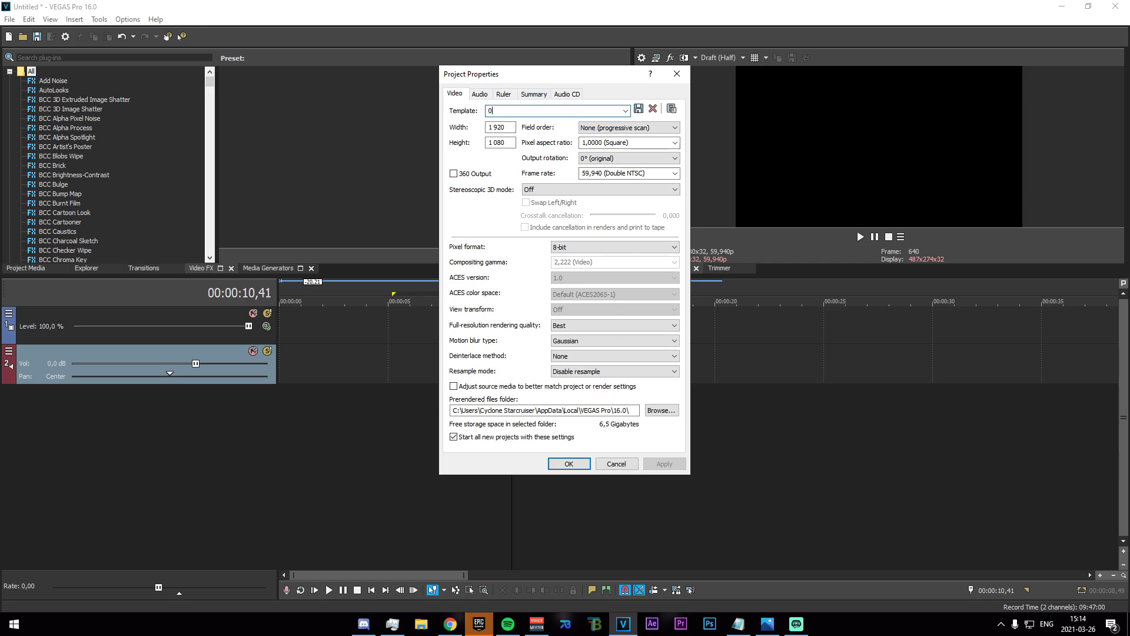
text(326)
key(Left)
key(Left)
click(638, 109)
click(665, 463)
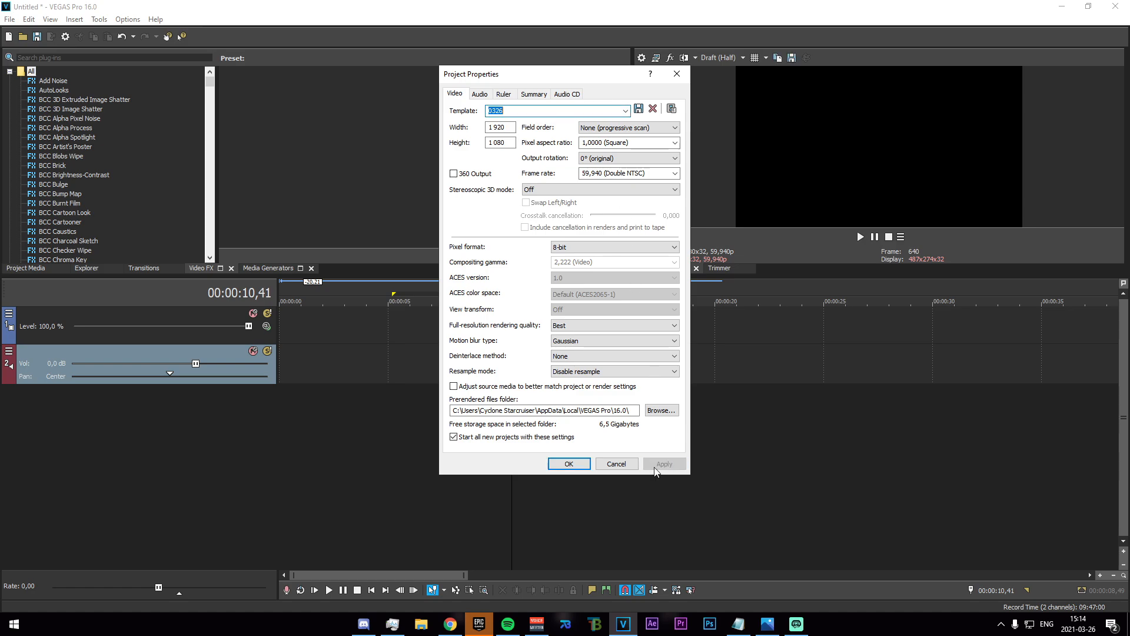
click(569, 464)
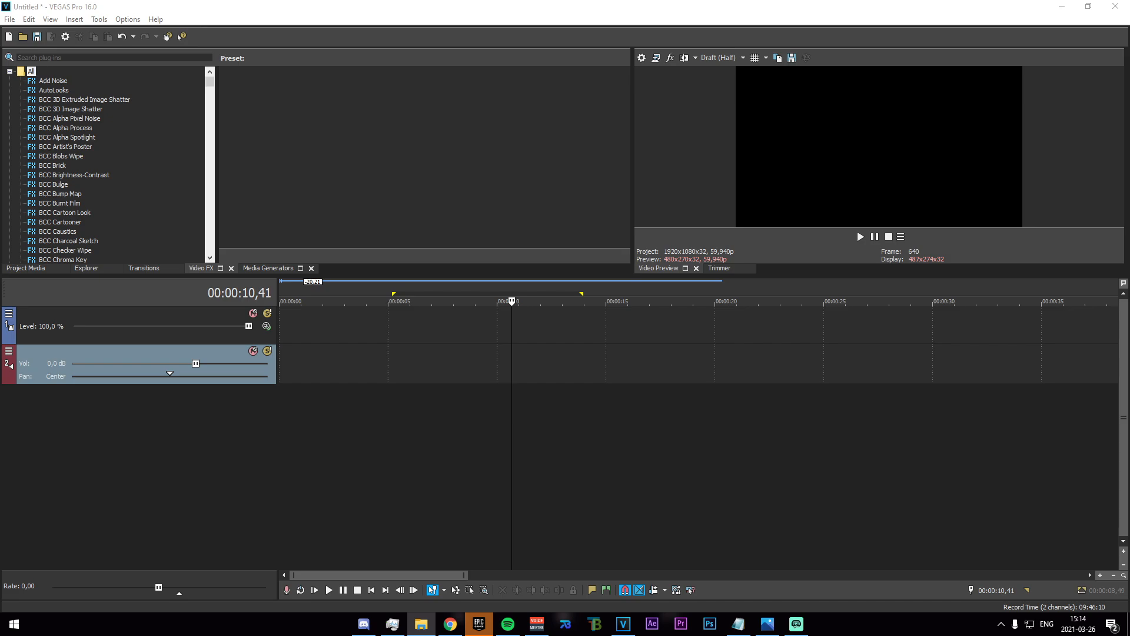
Step: Add the recorded video clip to the timeline and select the time range covering its full length from 00:00:00,00
drag(1129, 320, 305, 344)
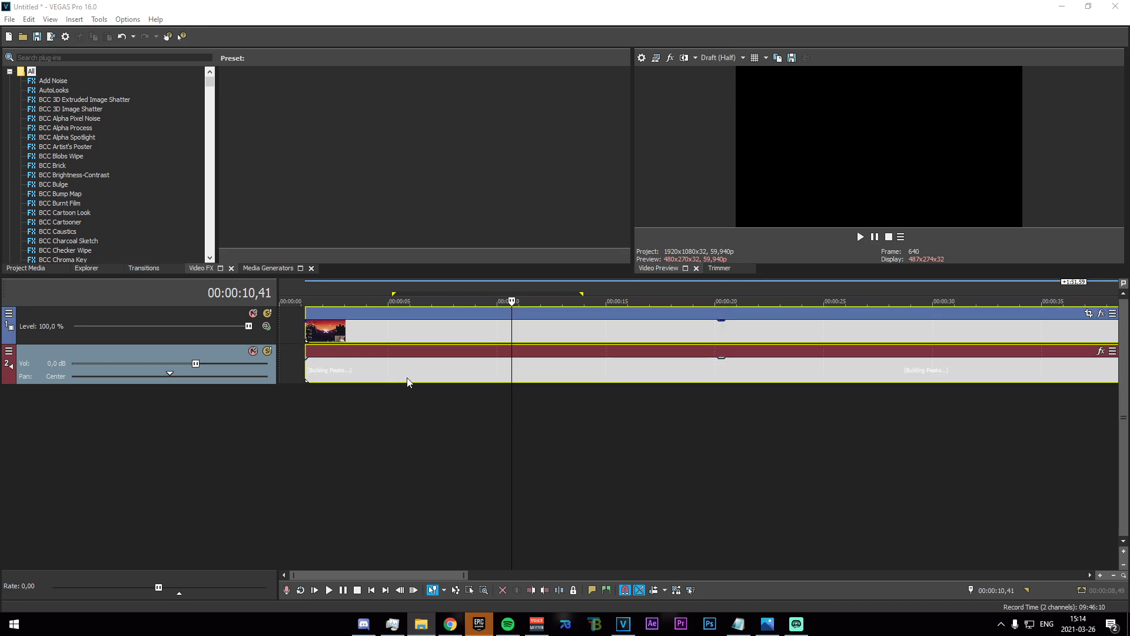
click(439, 395)
scroll(440, 396, down, 3)
scroll(415, 440, down, 3)
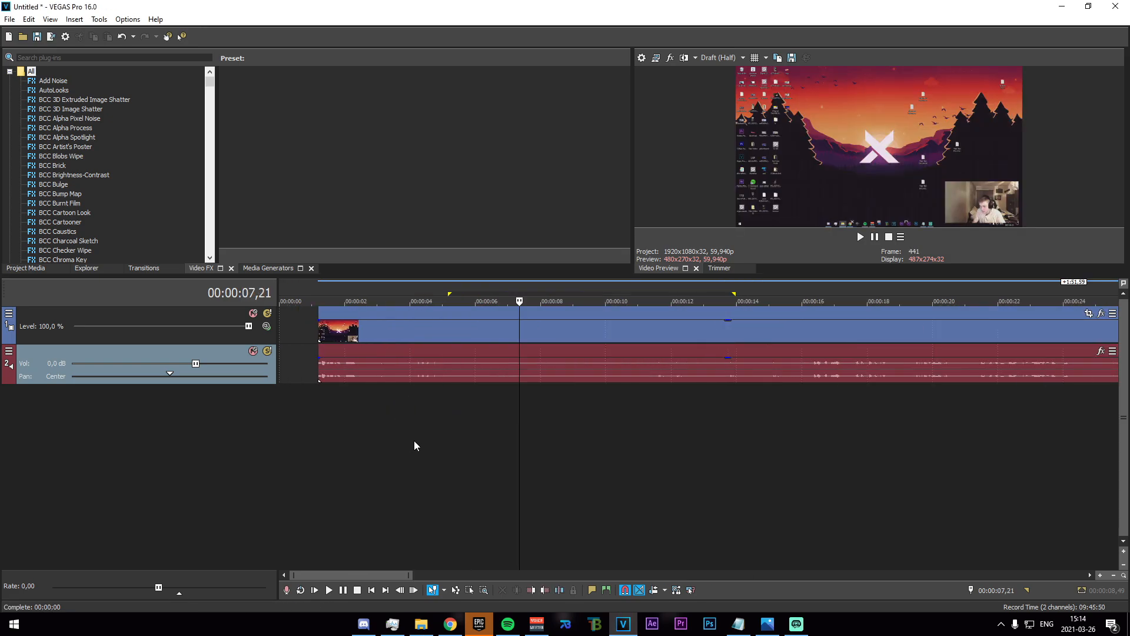
click(405, 333)
drag(792, 433, 280, 423)
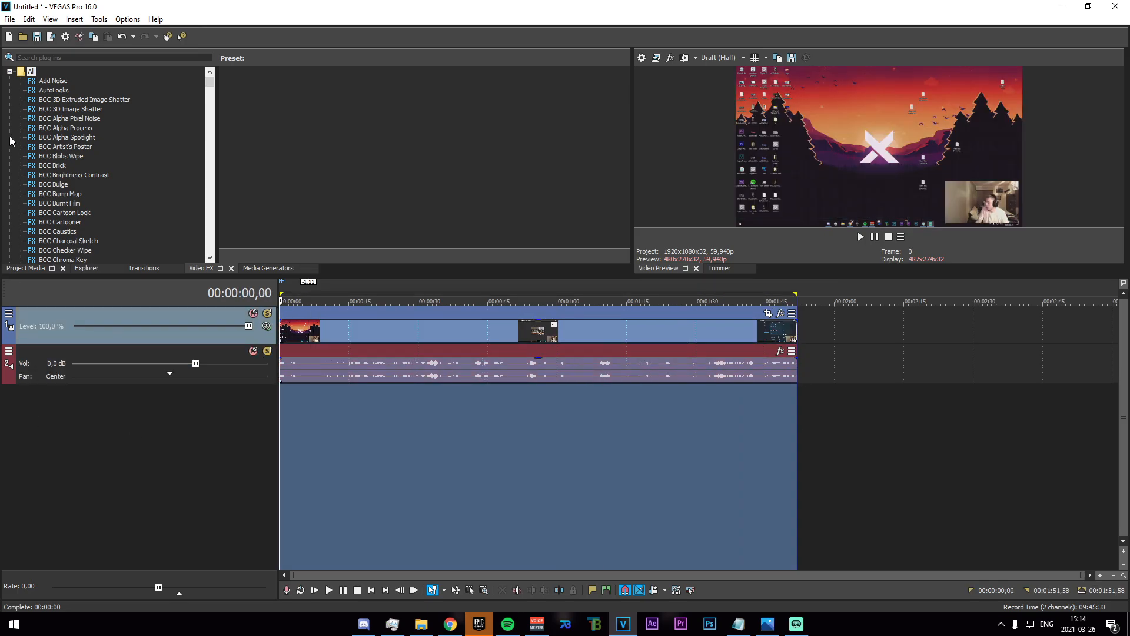
Step: Open the render settings and choose the MAGIX AVC/AAC MP4 format with the Internet HD 1080p 59.94 fps template
click(9, 19)
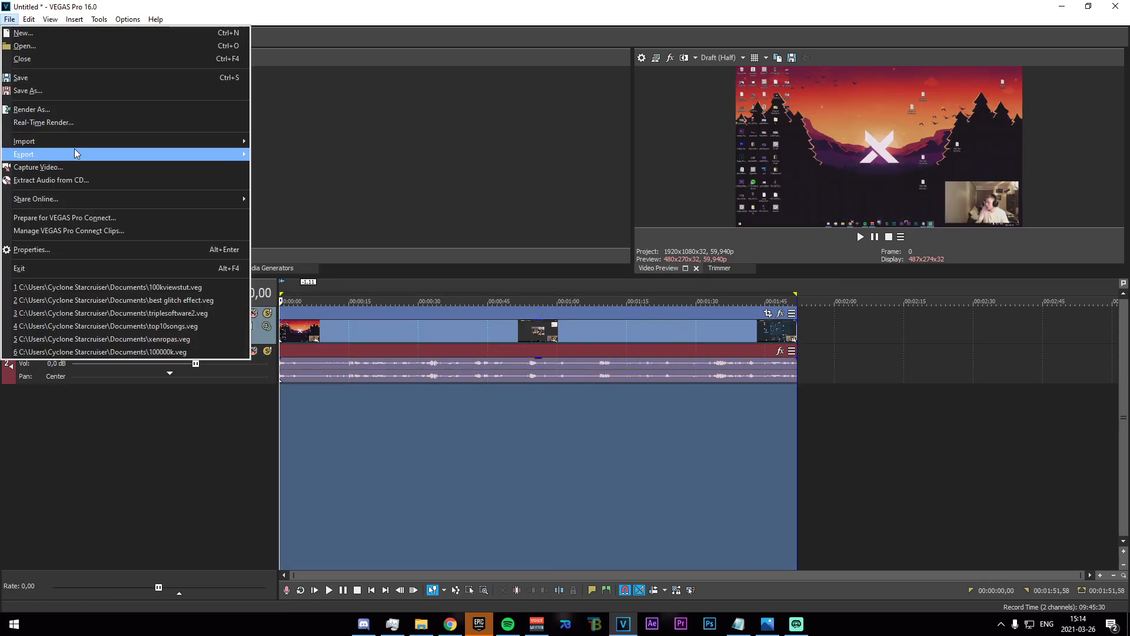
click(61, 111)
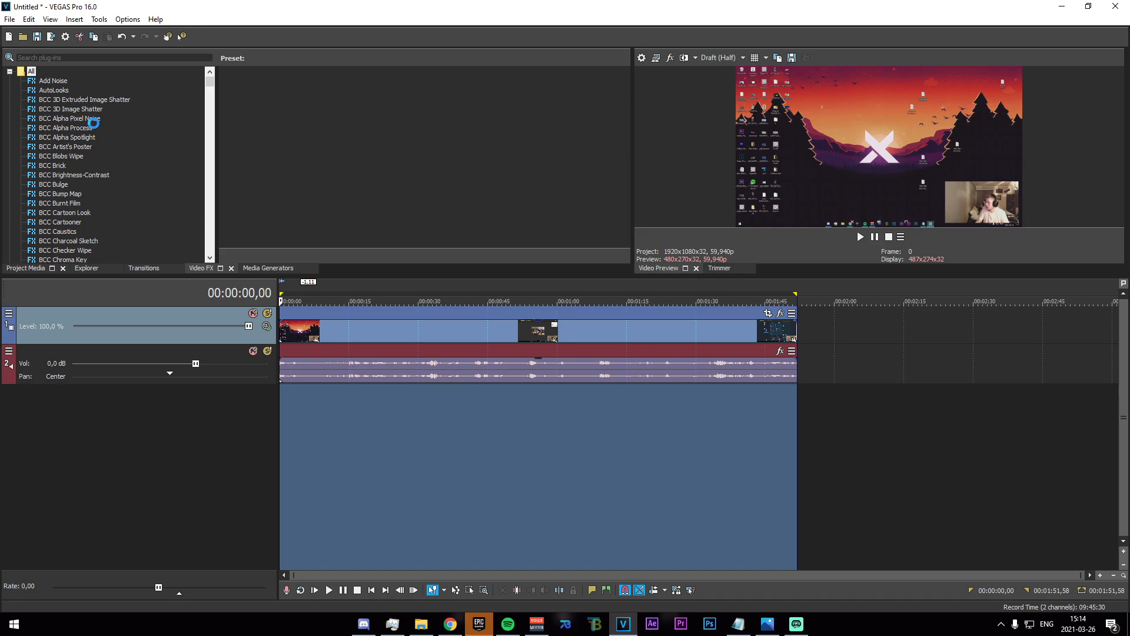
scroll(407, 205, down, 2)
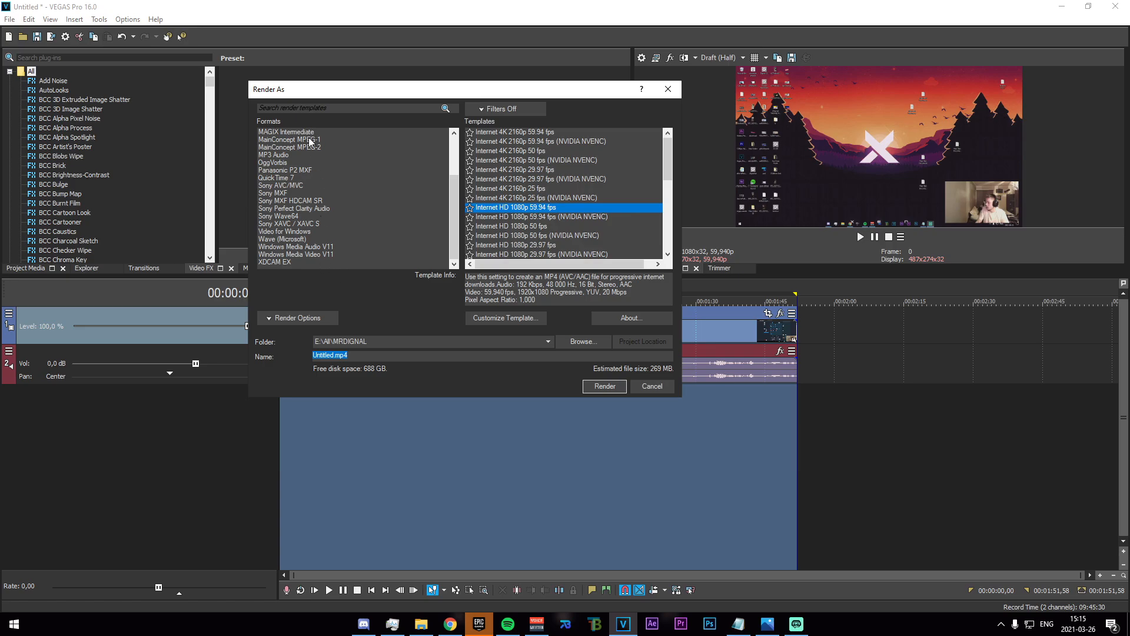
drag(453, 221, 454, 183)
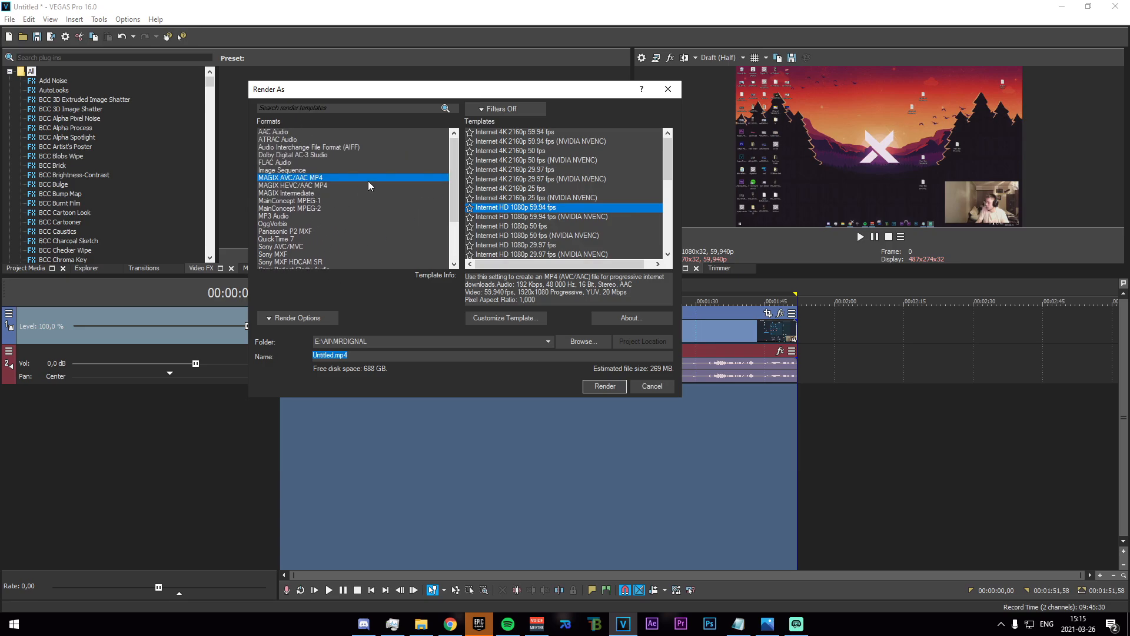
click(319, 185)
click(314, 176)
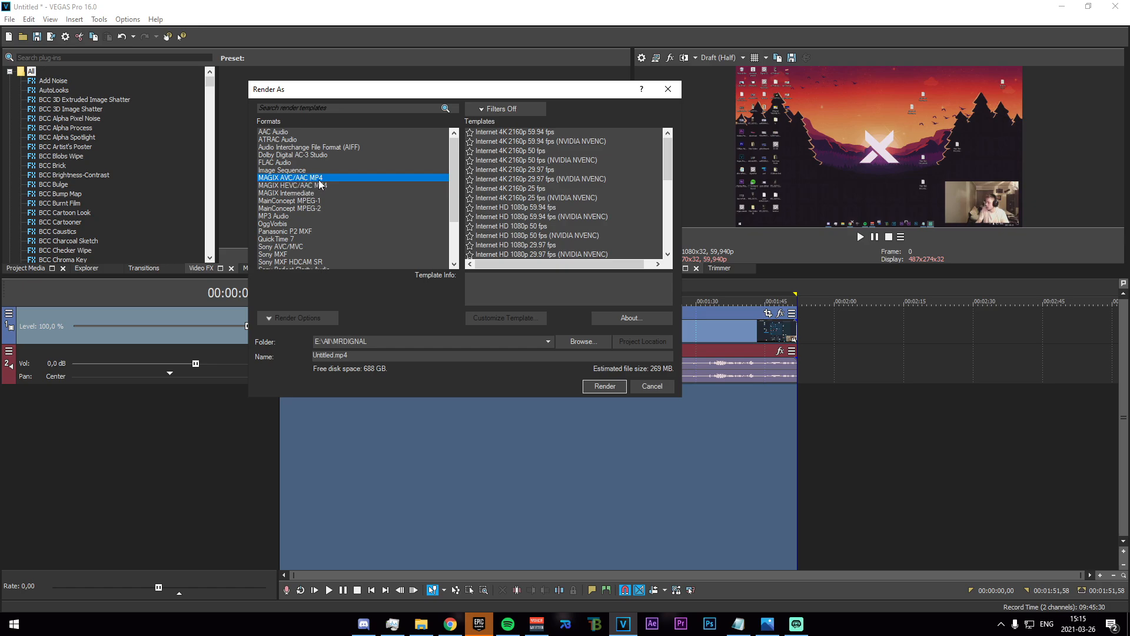
scroll(321, 197, down, 3)
scroll(297, 248, up, 3)
click(529, 209)
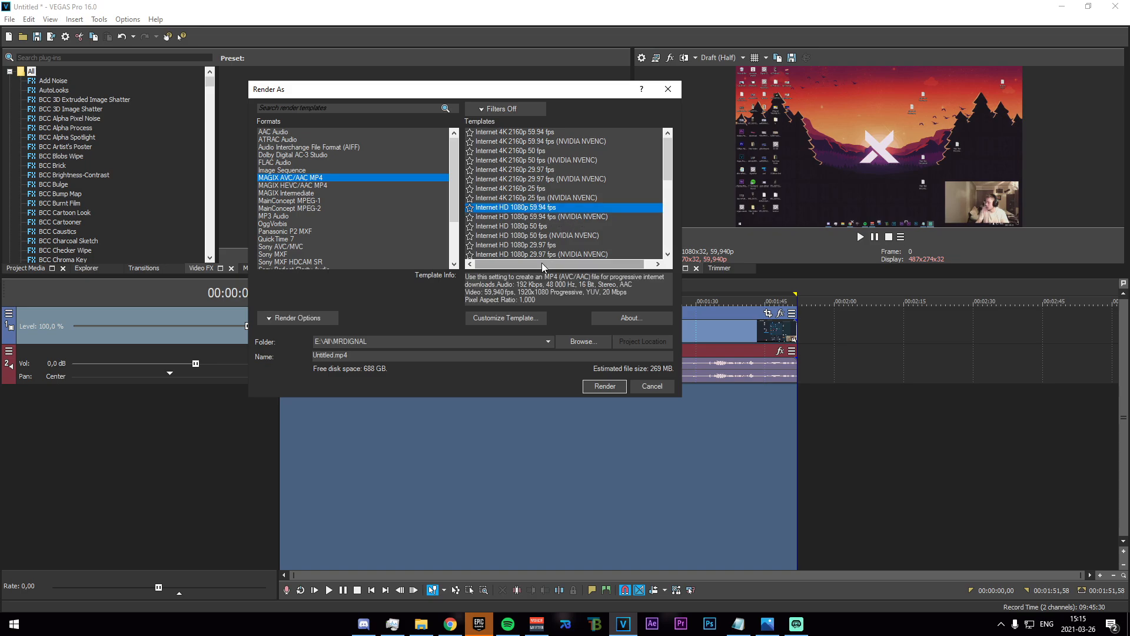
Step: Customize the render template with a frame rate of 59 and a frame size of HD 1080 (1920x1080)
click(510, 319)
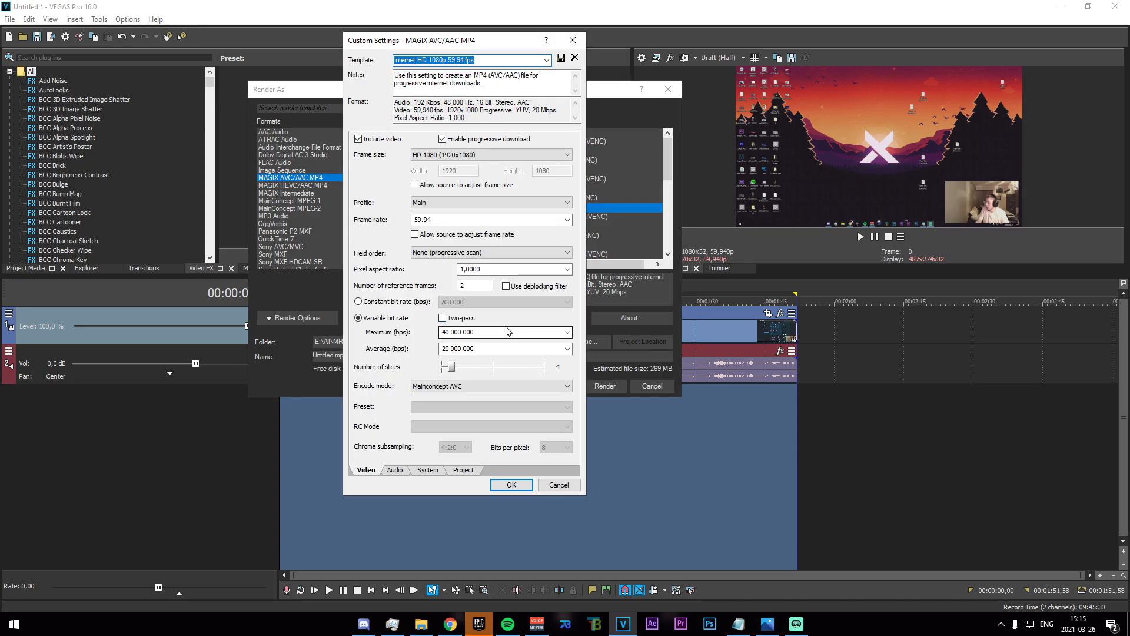
drag(448, 40, 853, 73)
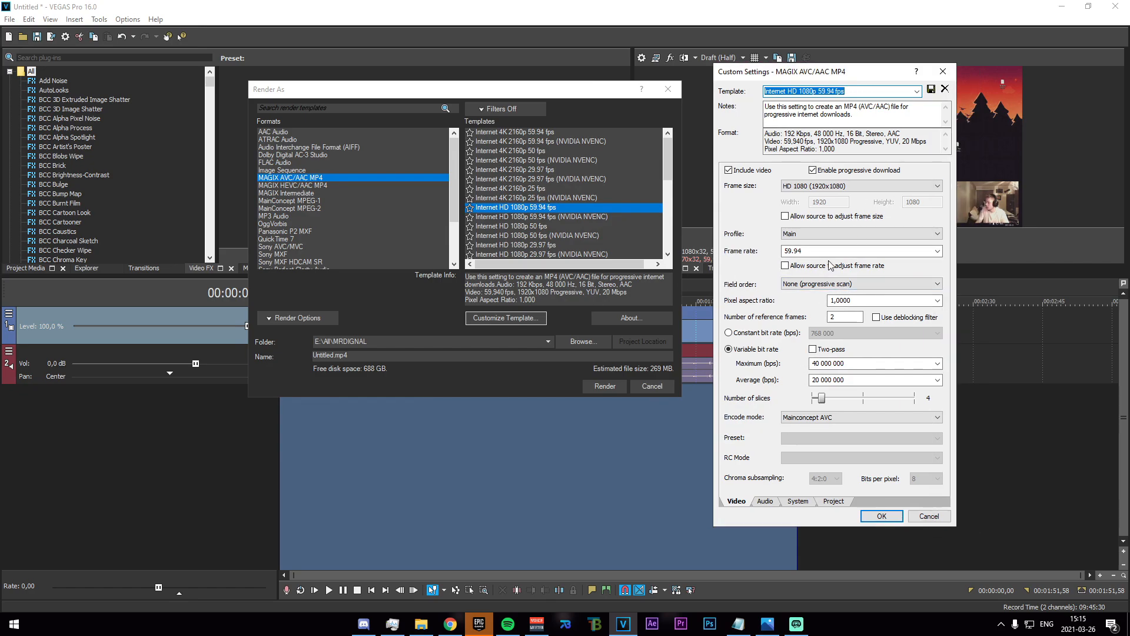
click(915, 251)
click(799, 332)
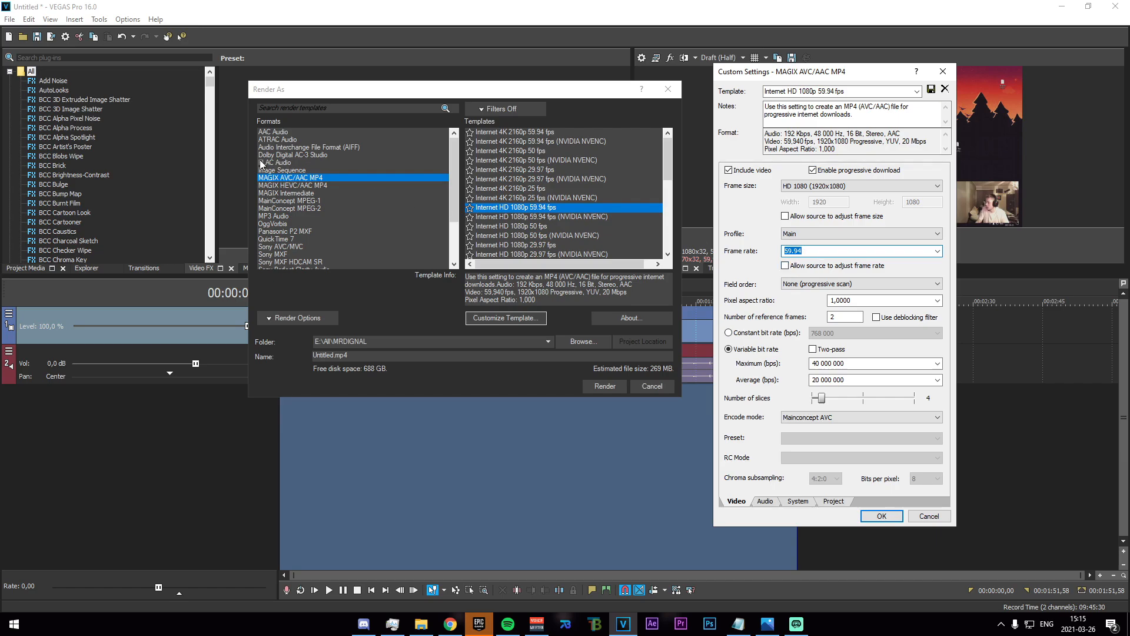
text(59)
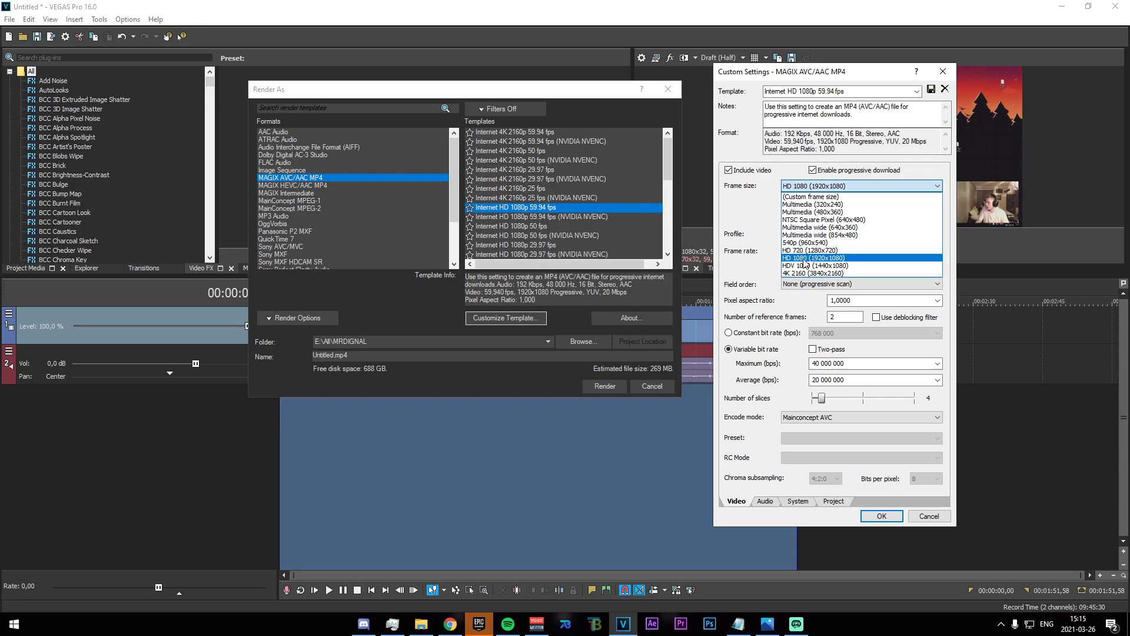
click(803, 256)
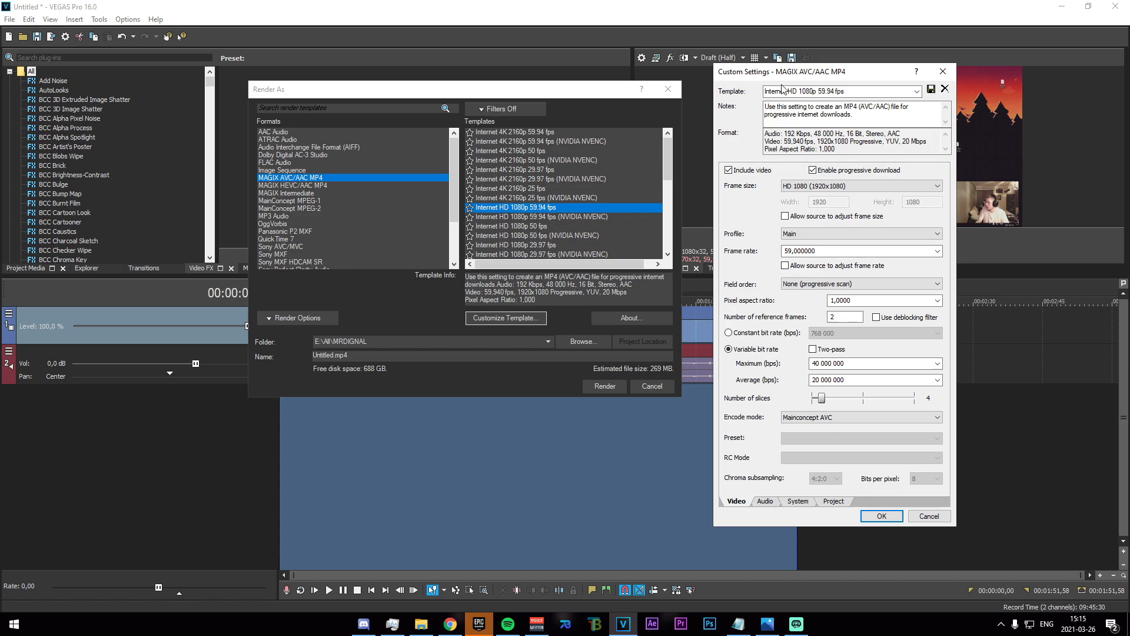
drag(783, 74, 486, 69)
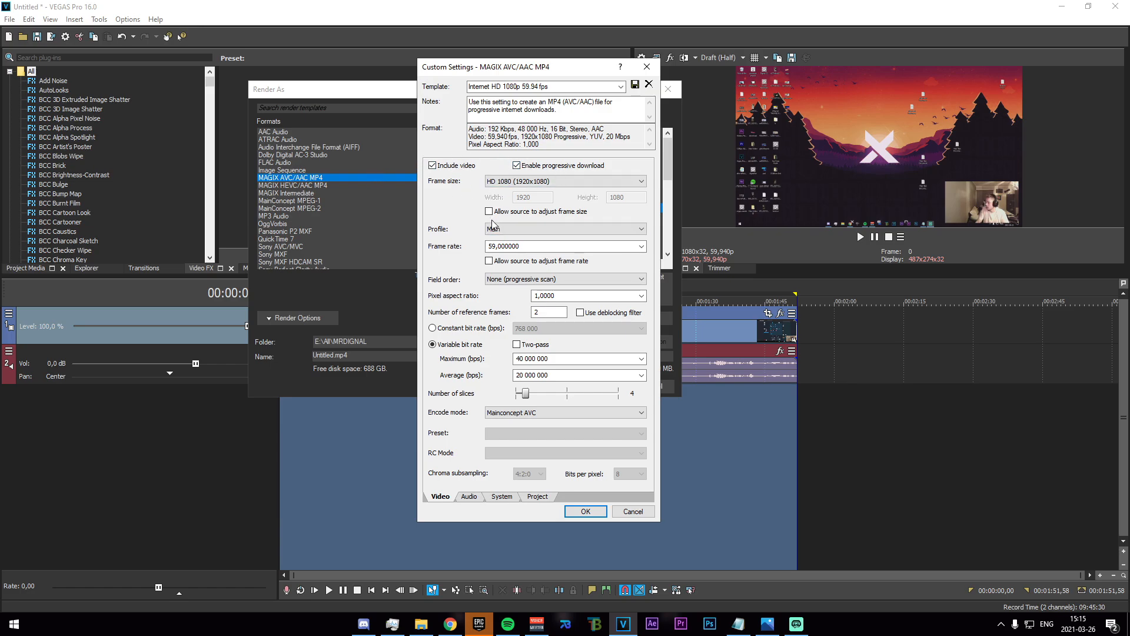
Step: Use the Main profile, a frame rate of 59 and progressive scan (no field order) for the render template
click(536, 230)
click(528, 247)
click(528, 251)
click(641, 246)
click(552, 319)
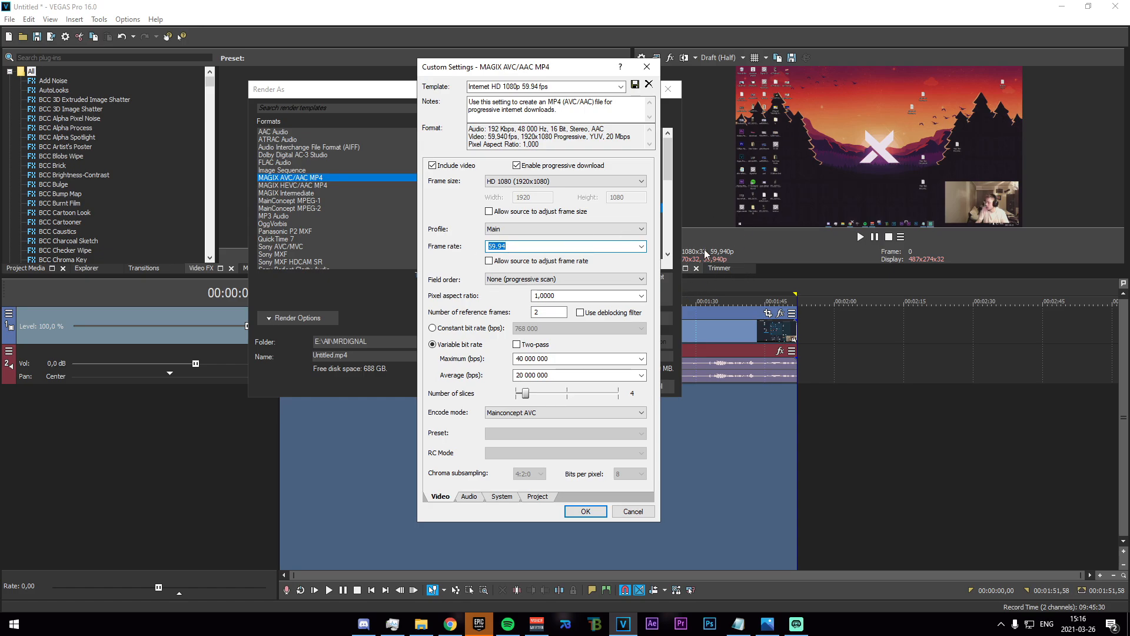
click(583, 279)
click(558, 290)
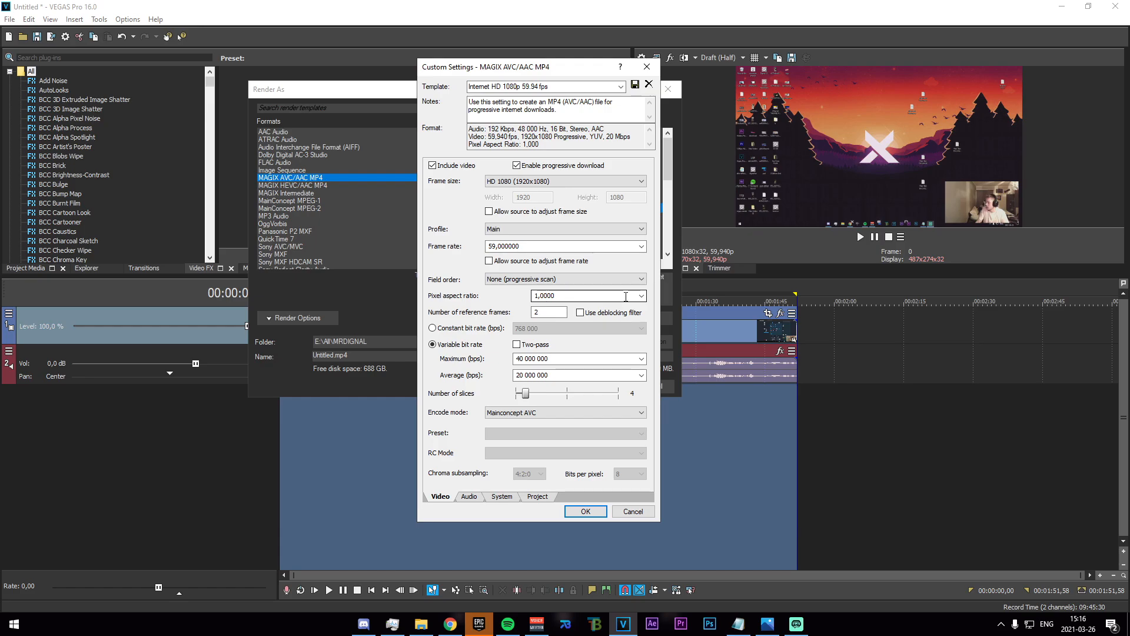
Step: Use a pixel aspect ratio of 1,0000 and 2 reference frames in the render template
click(642, 302)
click(597, 306)
key(Tab)
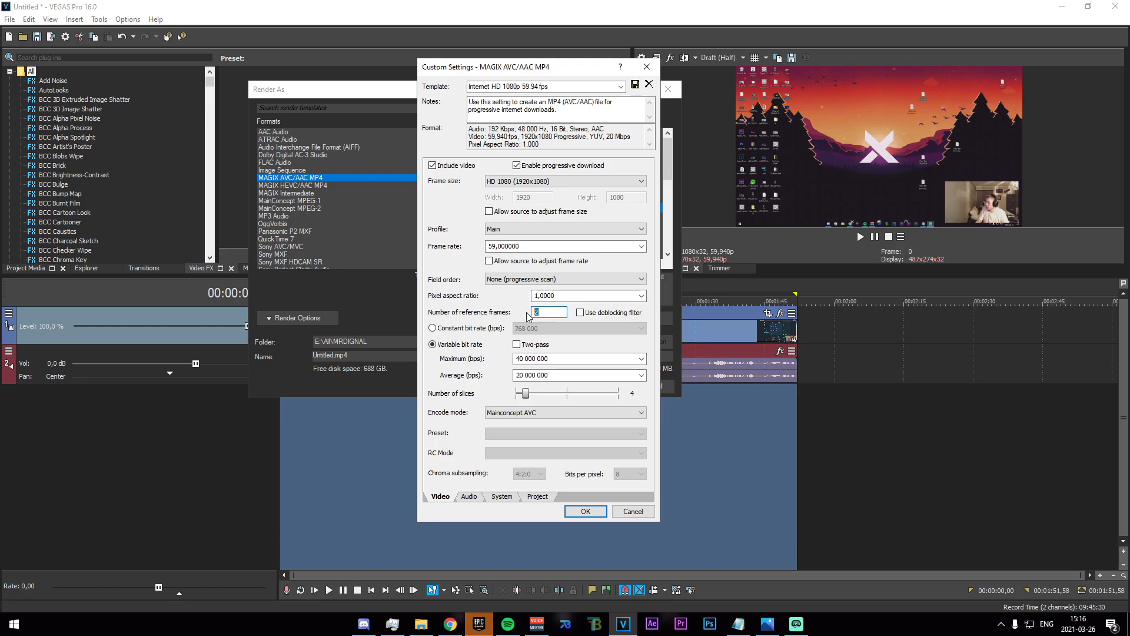
click(542, 313)
Step: Switch the video encoding to a constant bit rate of 50 000 000 bps
click(497, 328)
click(525, 330)
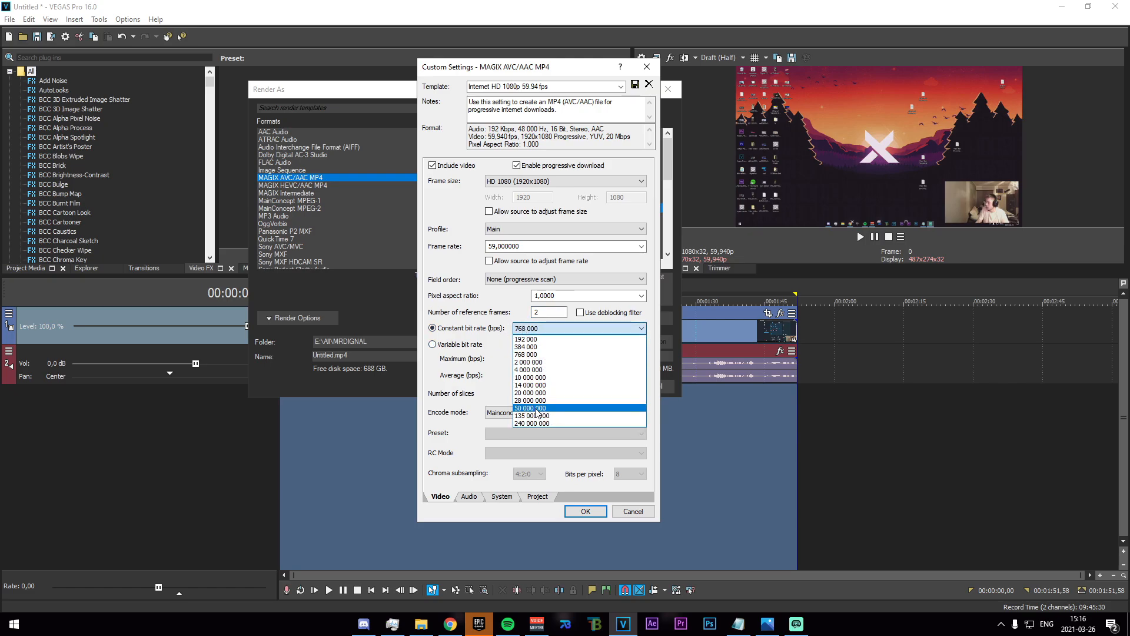
click(539, 408)
click(519, 330)
click(523, 334)
click(522, 334)
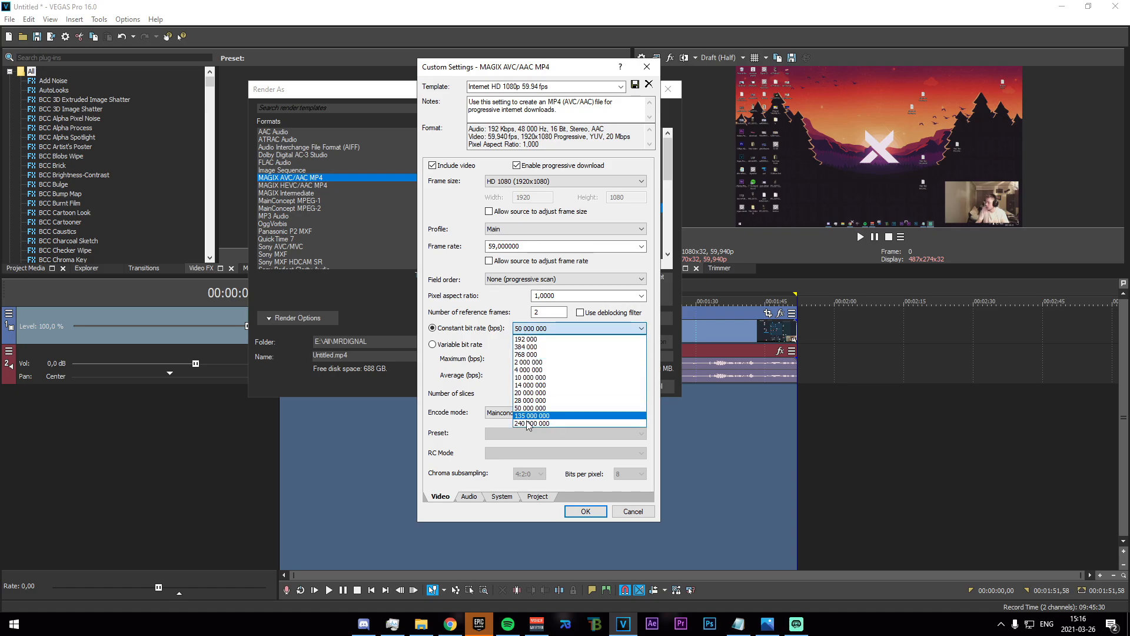
click(539, 419)
click(538, 334)
click(542, 408)
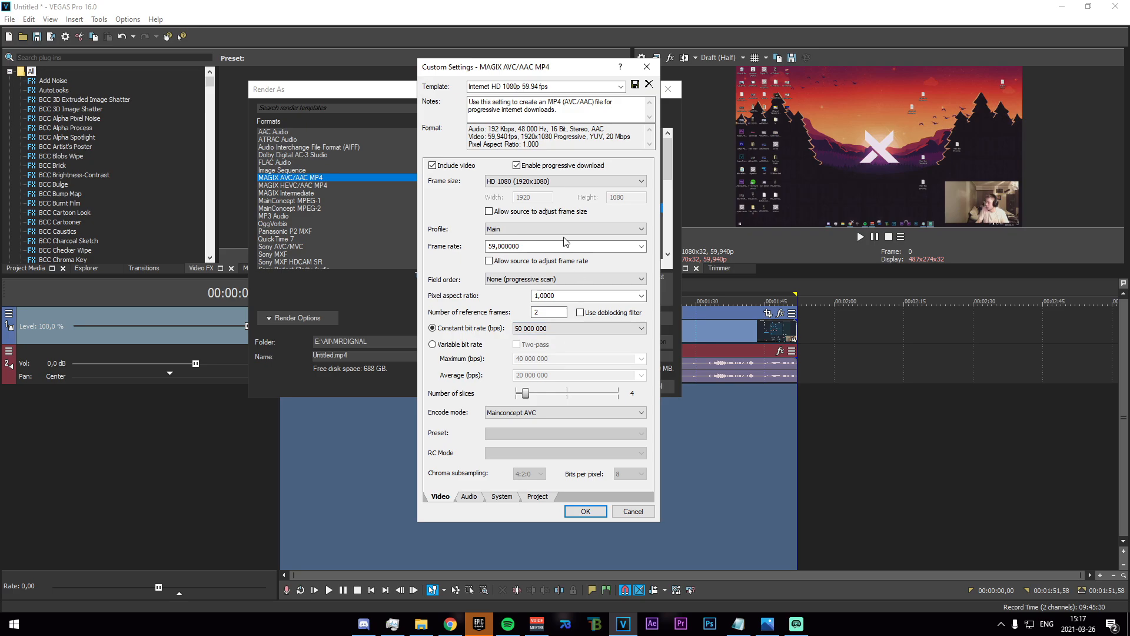
Step: Try a custom frame size with a width of 2560 and a height of 144
click(558, 182)
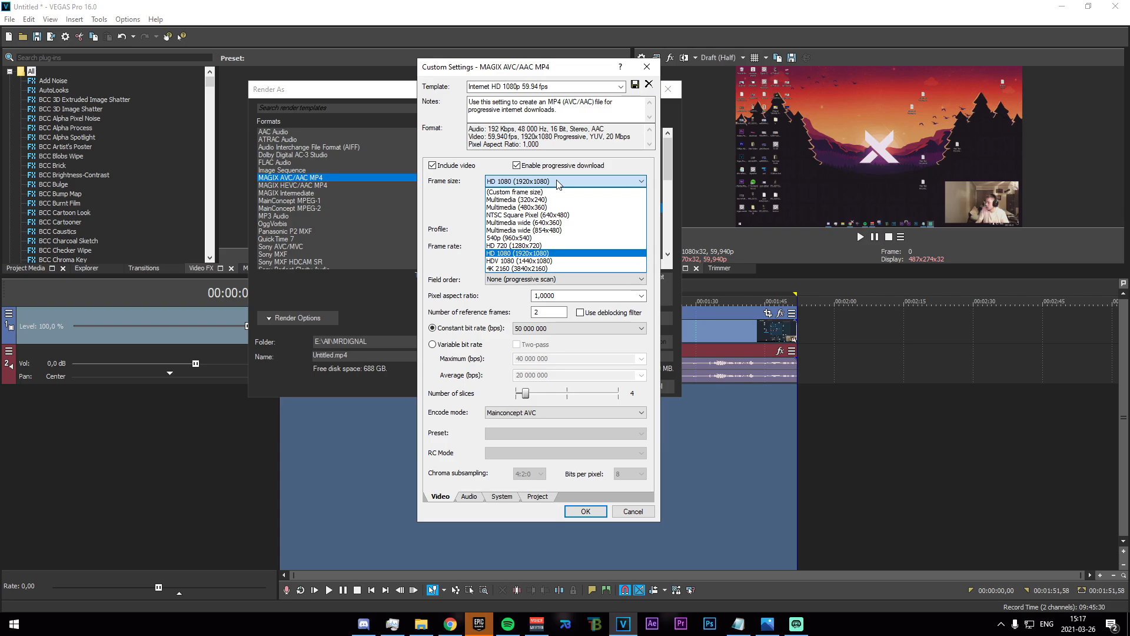
click(515, 192)
double_click(518, 197)
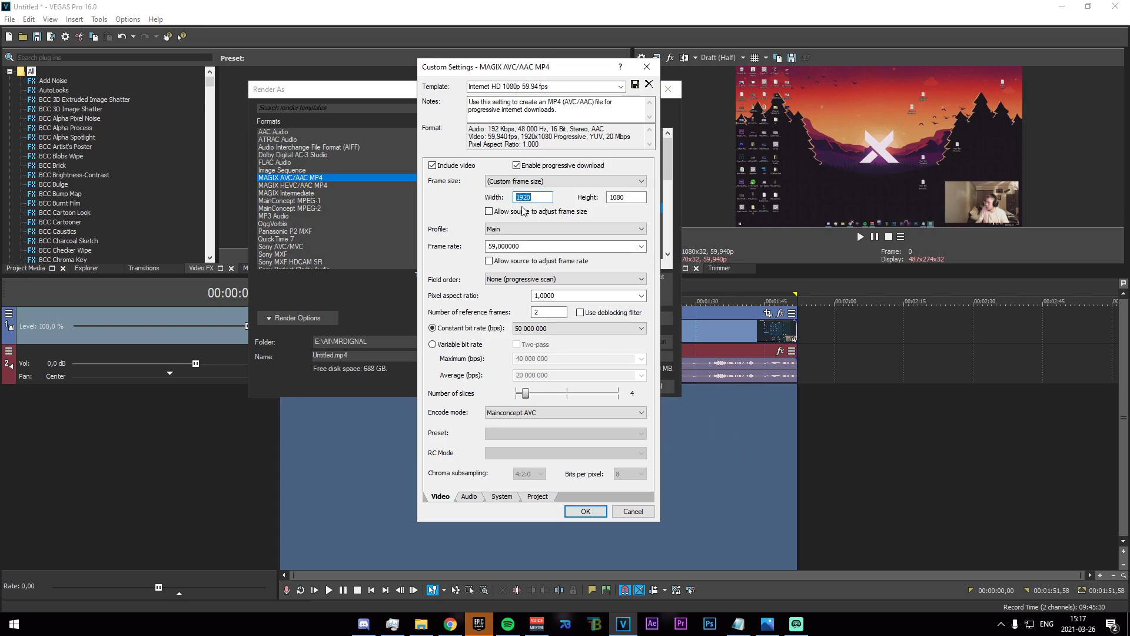
text(2560)
key(Tab)
text(144)
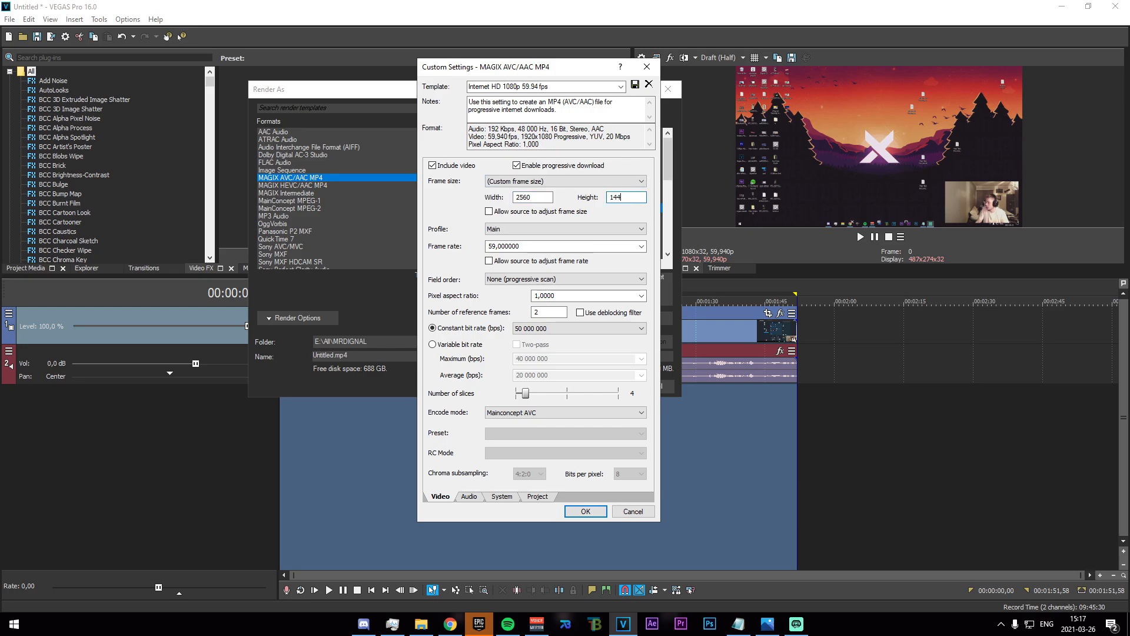
Step: Set the render frame size to the 4K 2160 (3840x2160) preset
click(617, 178)
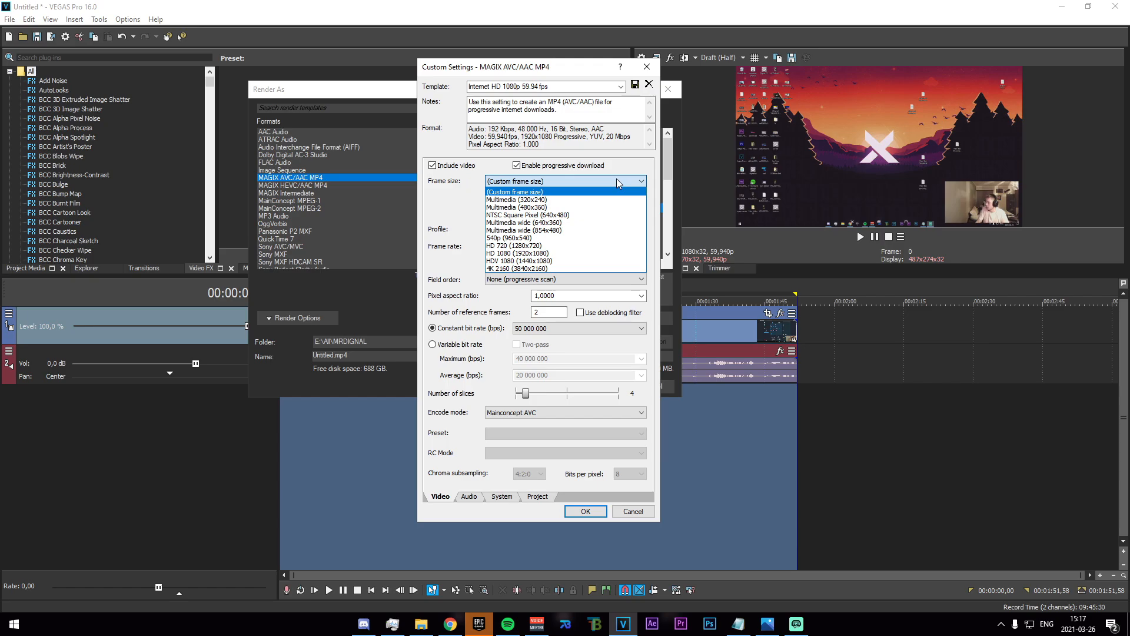
click(515, 271)
click(524, 181)
click(518, 269)
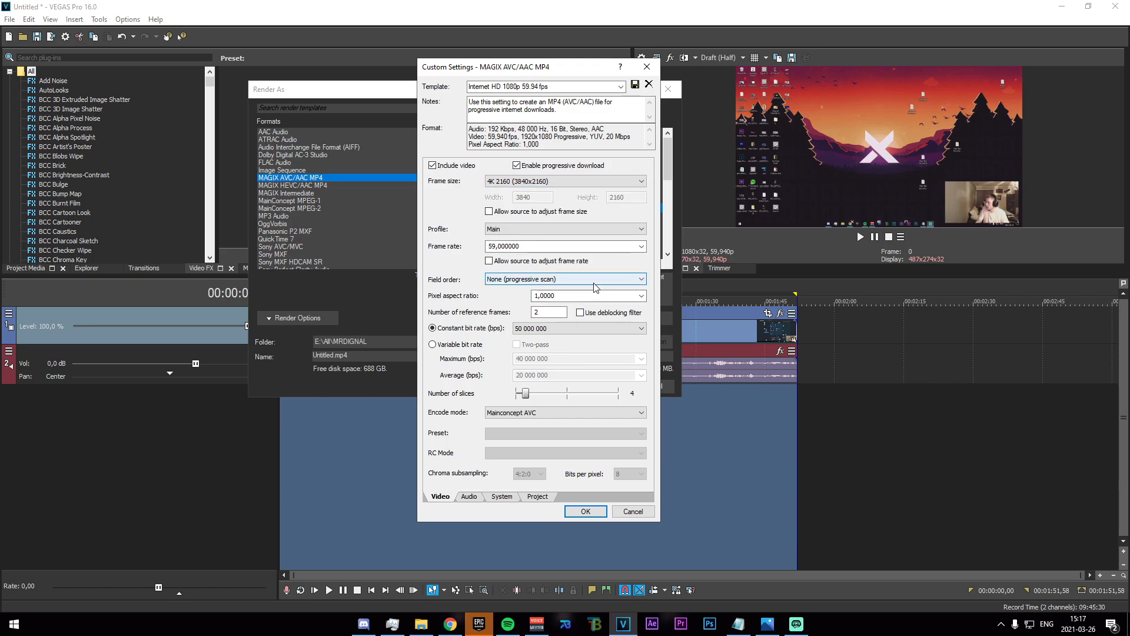
Step: Review the template's audio, system and project settings, and return to the video settings
click(469, 496)
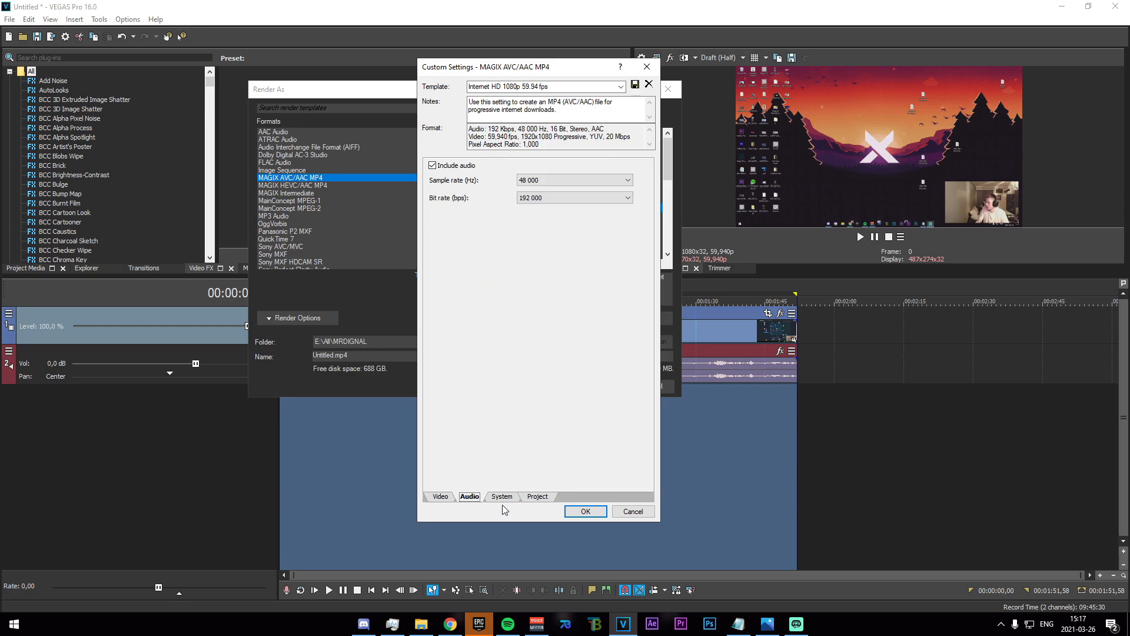
click(501, 496)
click(468, 496)
click(502, 496)
click(532, 497)
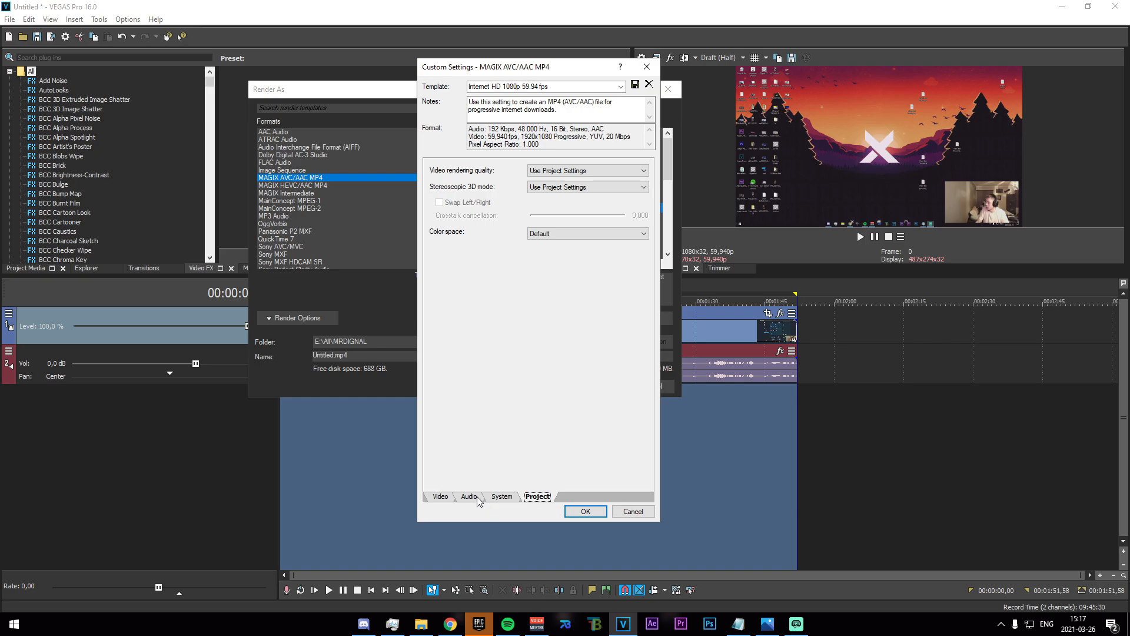
click(469, 497)
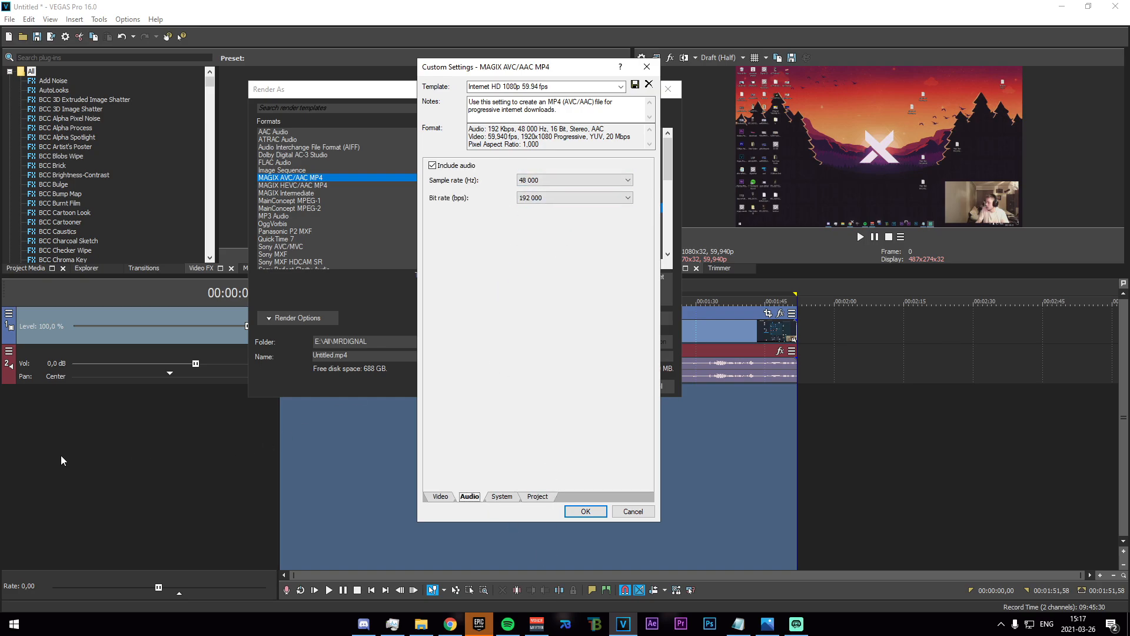
click(440, 497)
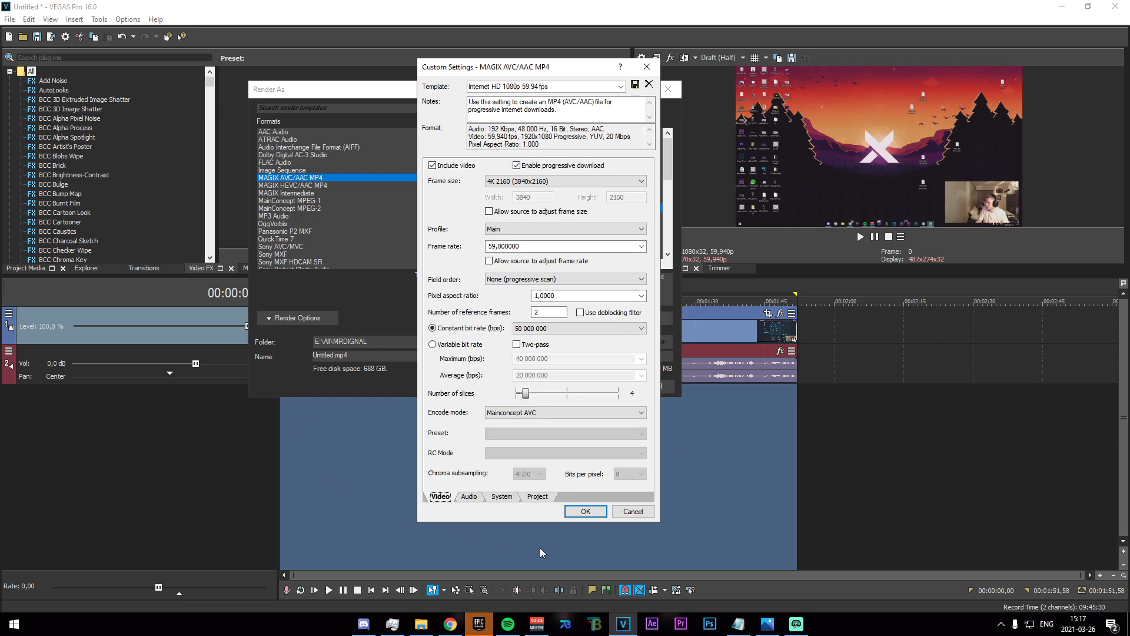
Step: Save the customized render settings as a template named 0326 and accept them
key(Tab)
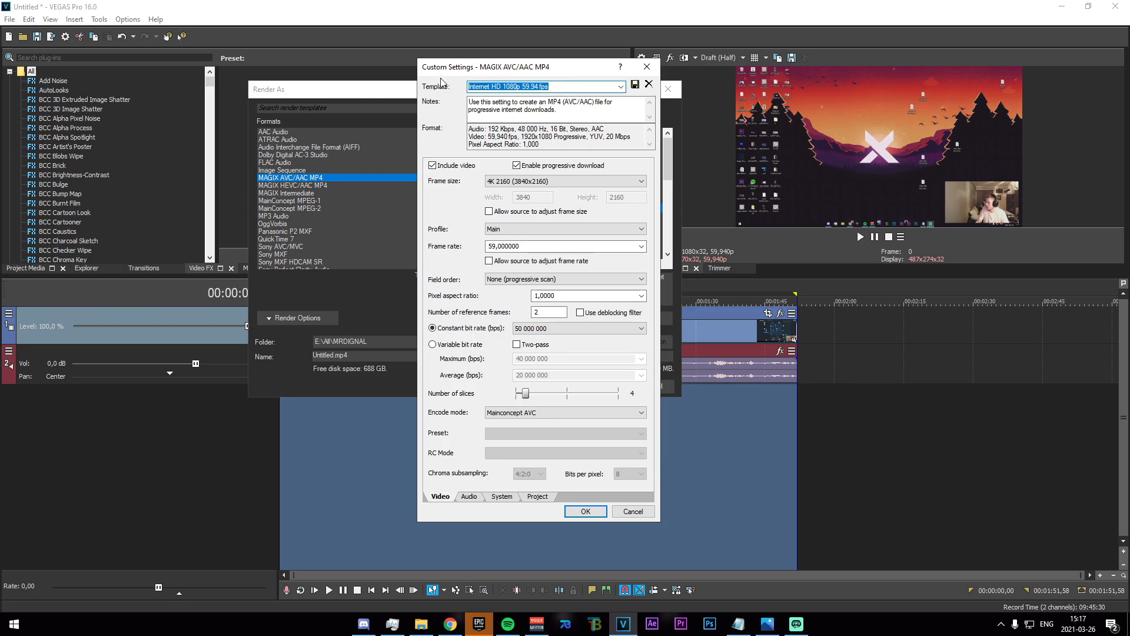
text(0326)
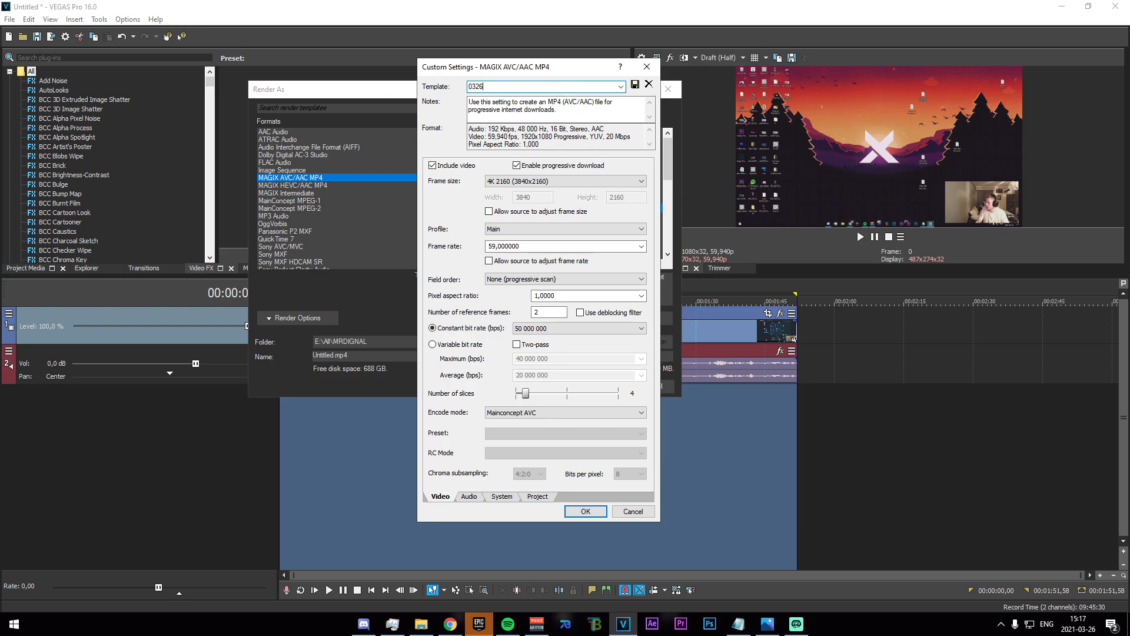
click(635, 85)
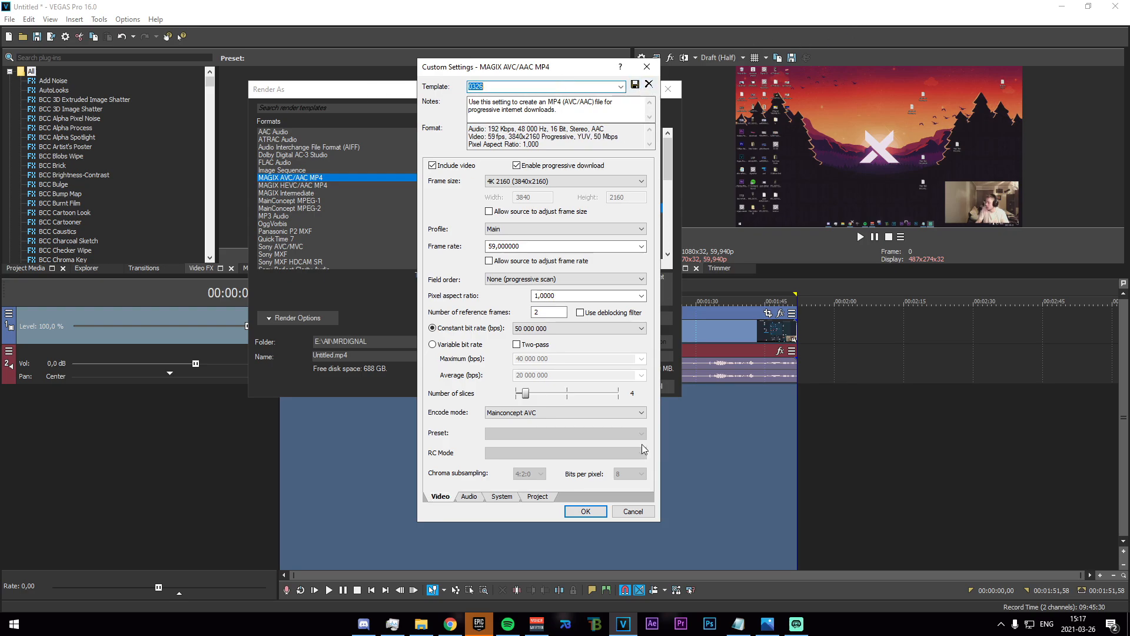
click(585, 512)
Step: Choose the MRDIGNAL folder as the render destination for Untitled.mp4
click(548, 341)
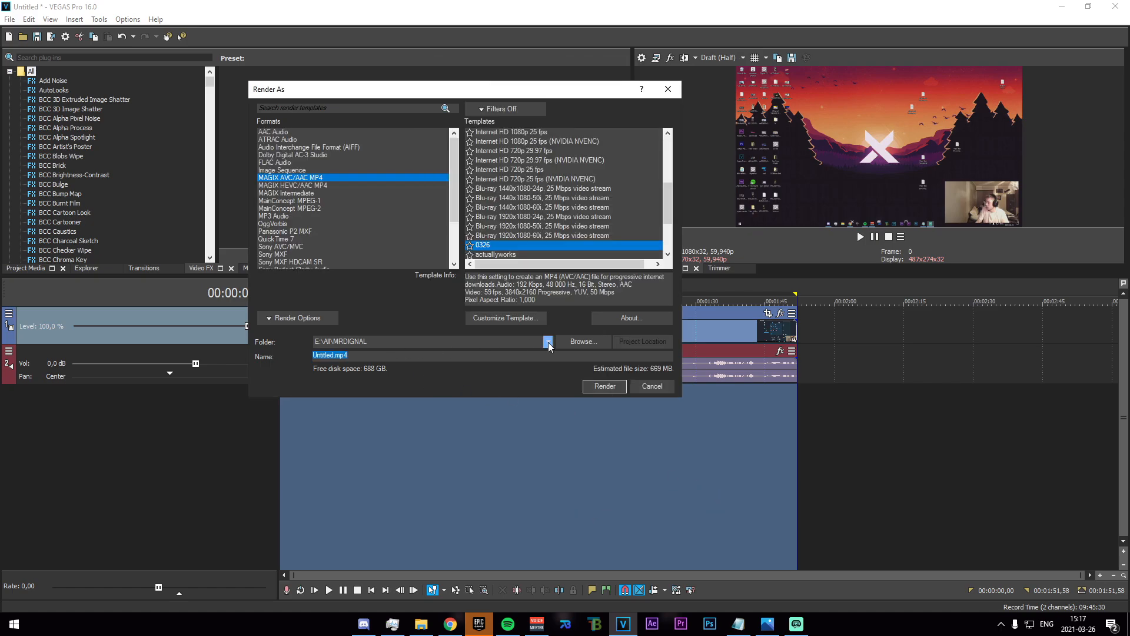
click(491, 374)
click(584, 360)
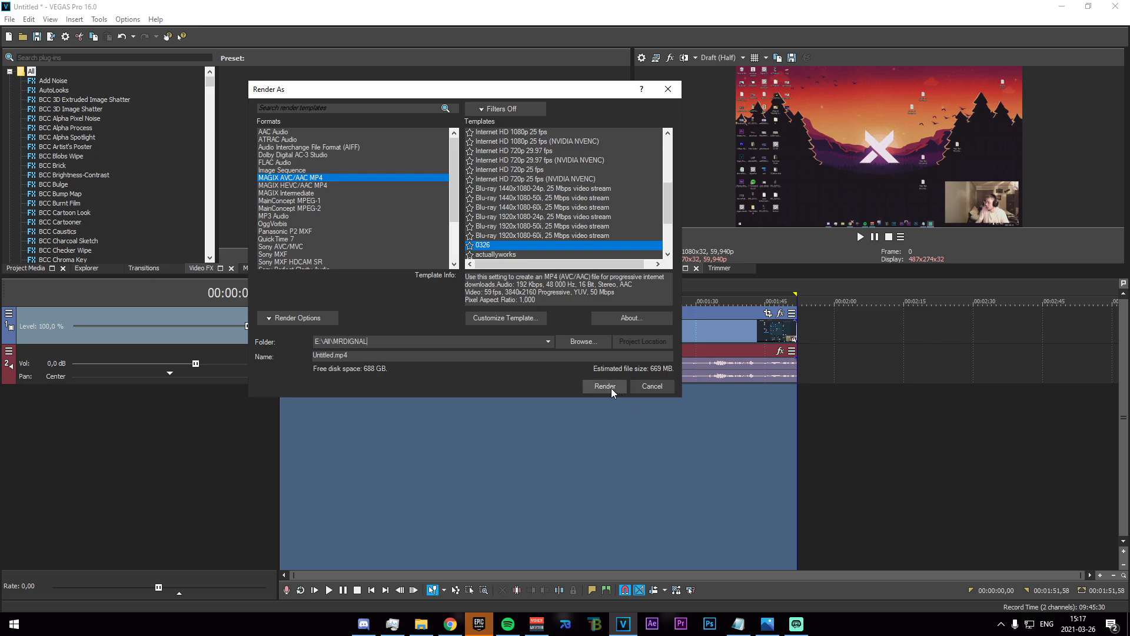